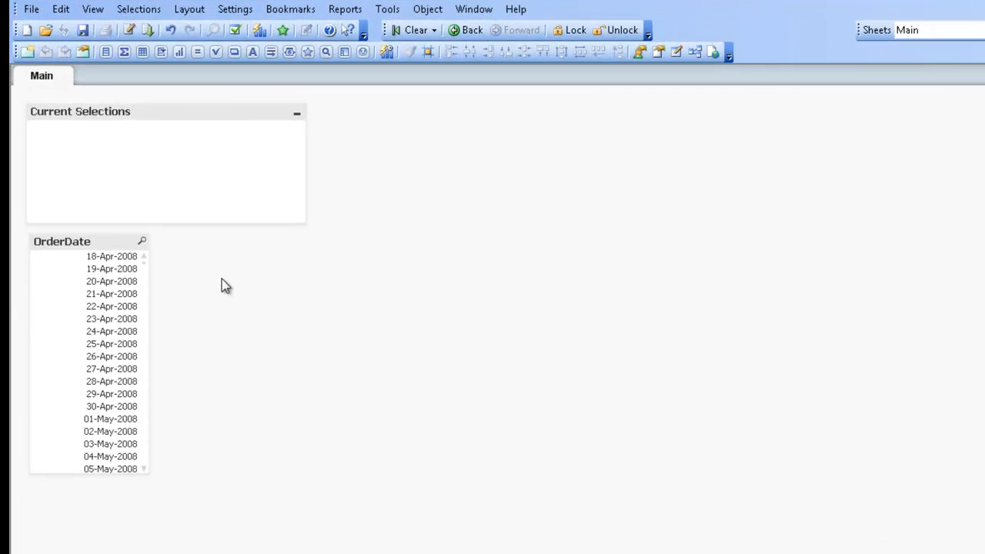
Try selecting the OrderDate values 19-Apr-2008 to 25-Apr-2008 and then a single date such as 28-Apr-2008, and clear all selections
left_click_drag(87, 268, 116, 344)
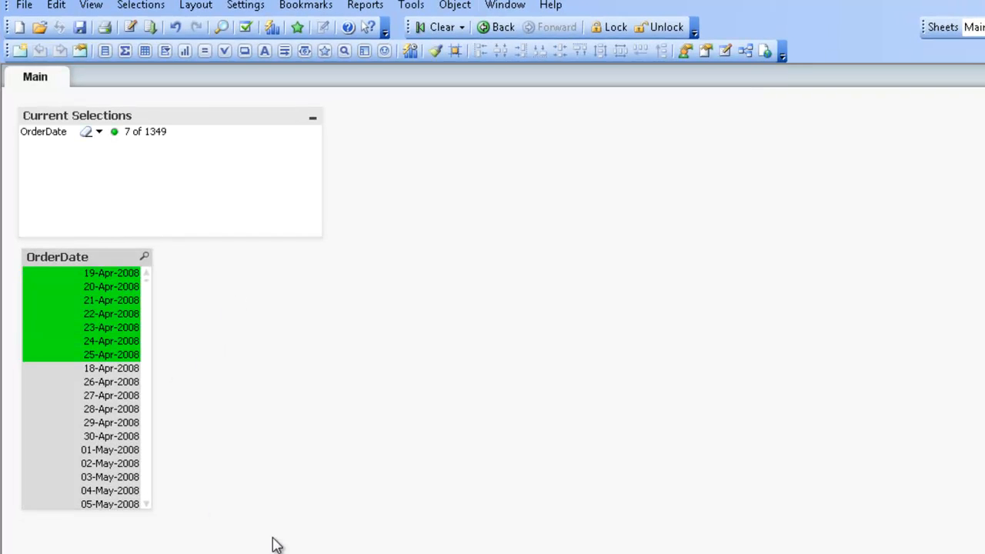
left_click(77, 410)
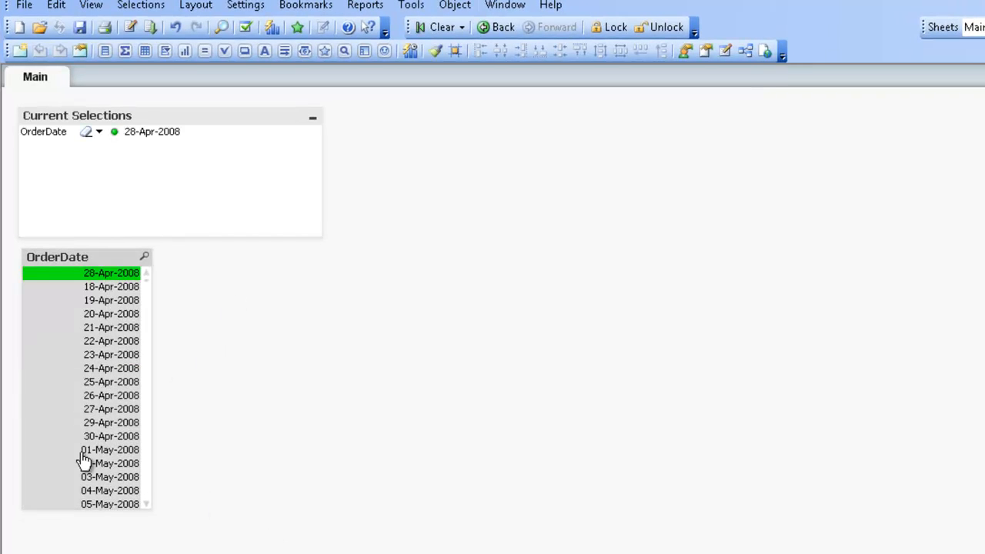
left_click(101, 409)
left_click(439, 28)
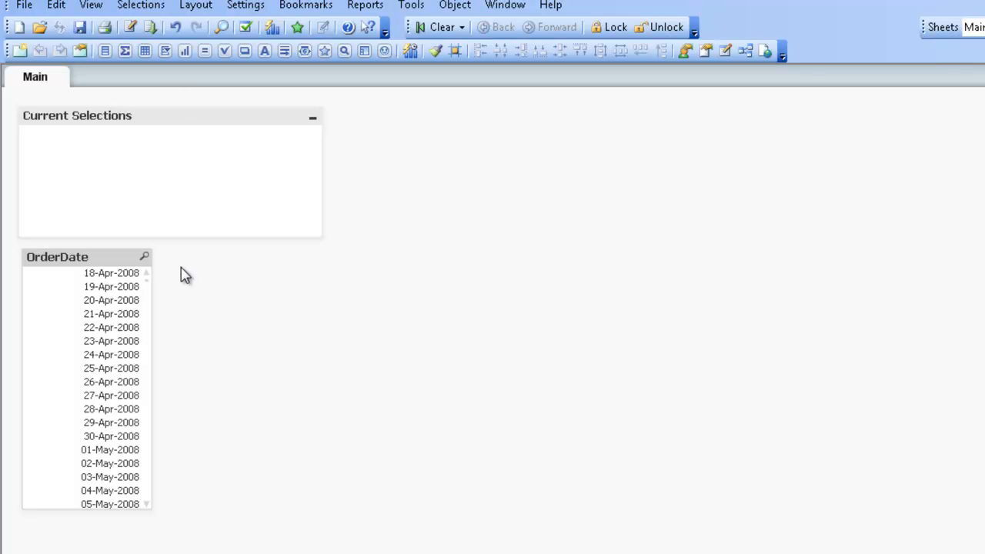
Start a new input box on the Main sheet and create the variable vStartDate as a displayed variable
right_click(210, 282)
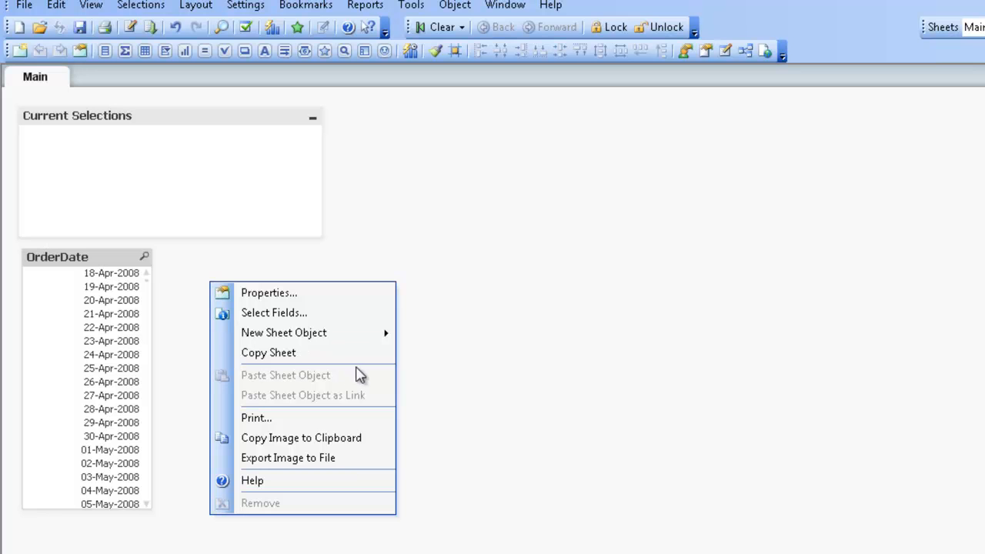
mouse_move(326, 339)
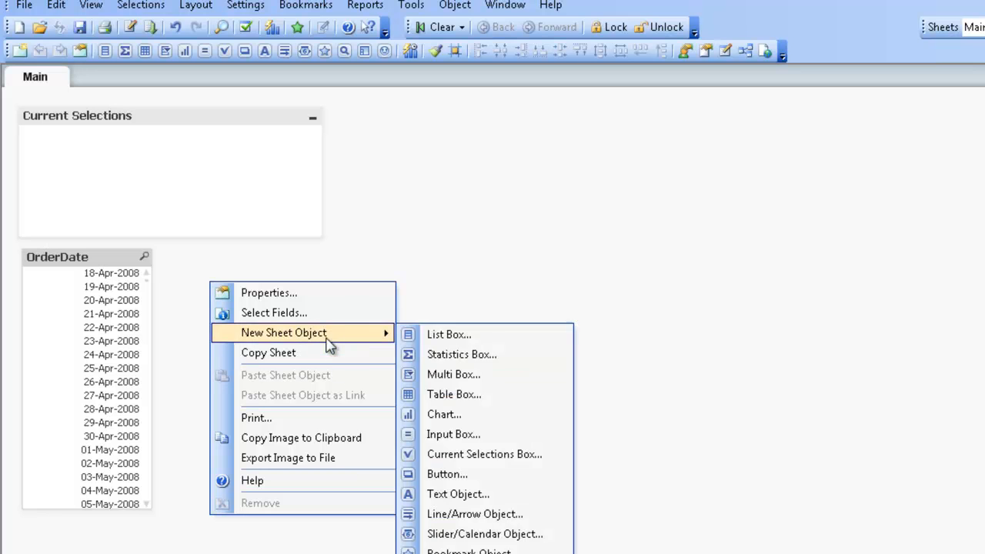
left_click(510, 435)
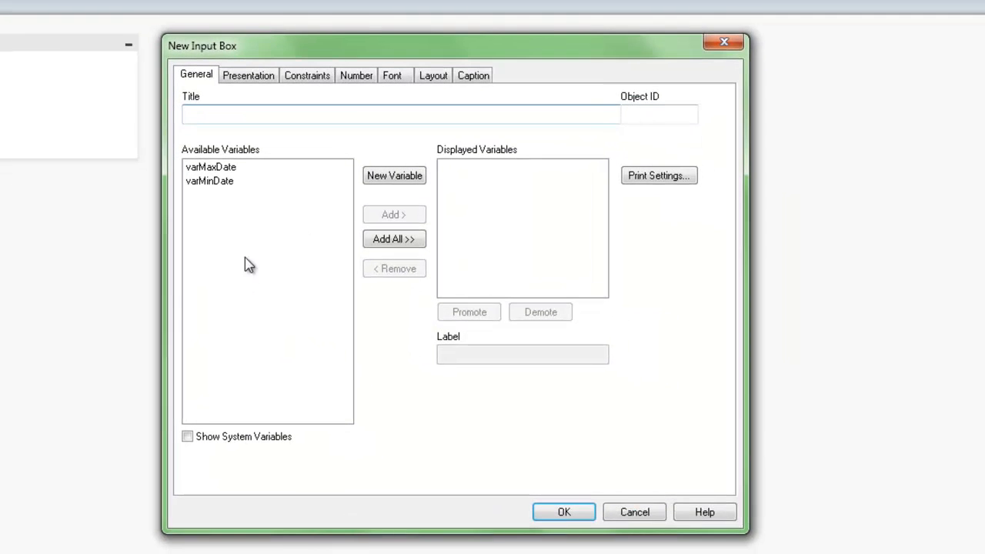
left_click(391, 180)
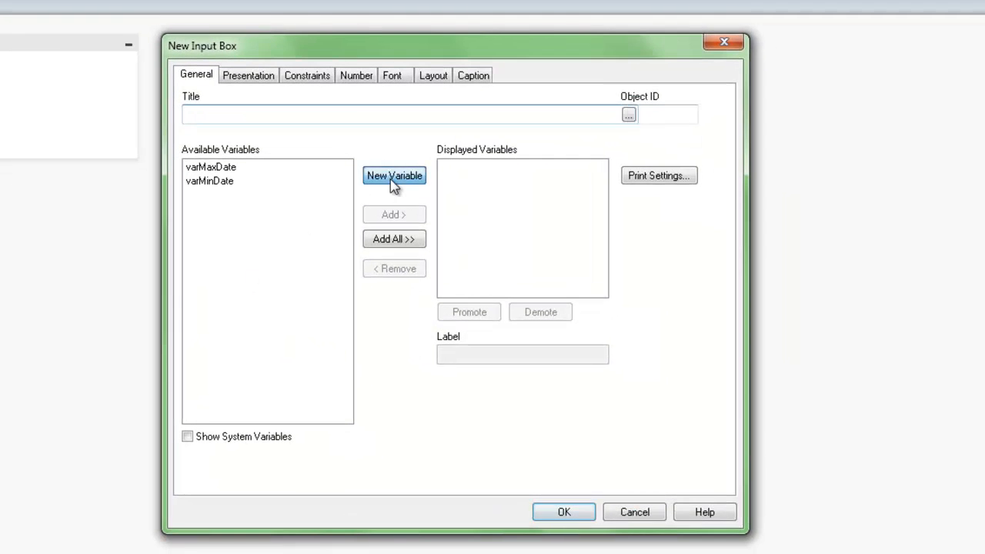
type("vSt")
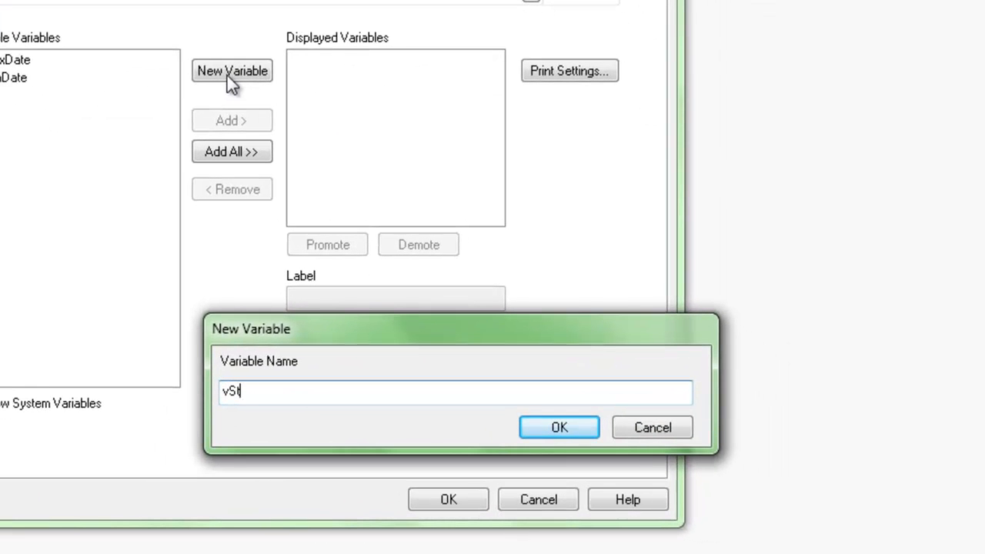
type("arteDat")
key("BackSpace")
key("BackSpace")
key("BackSpace")
key("BackSpace")
type("Date")
key("Return")
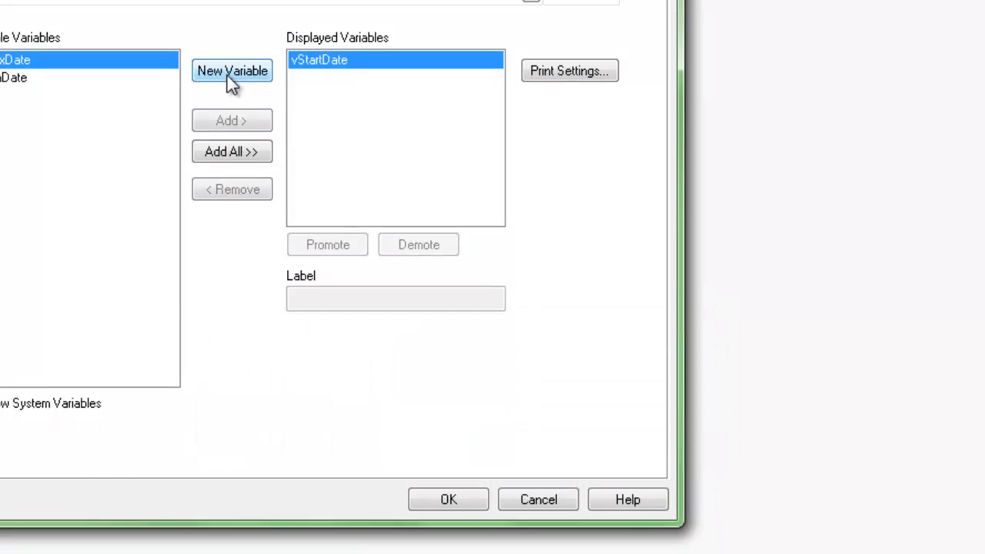
Add a second new variable, vEndDate, to the input box, finish it, and place the box beside the OrderDate list
left_click(227, 75)
type("vEndDate")
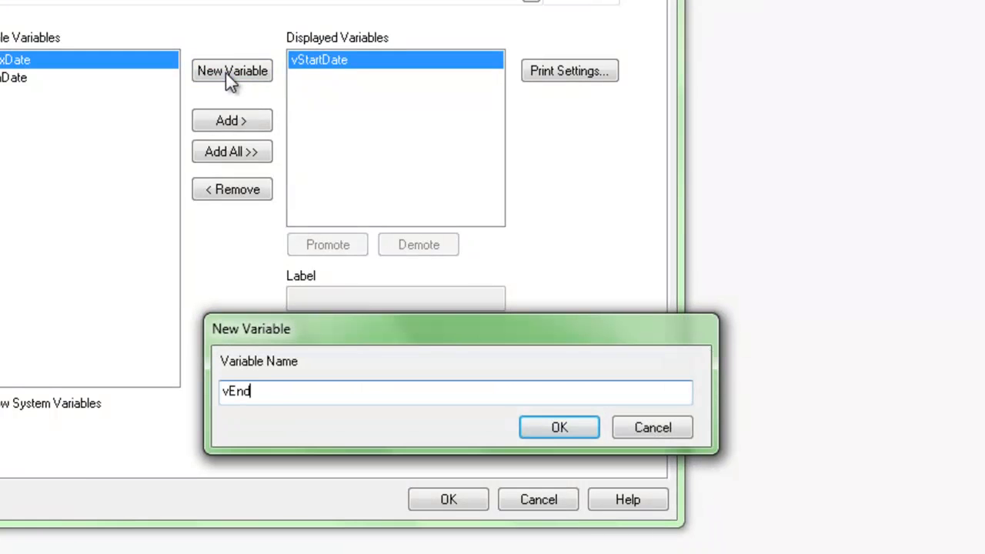
key("Return")
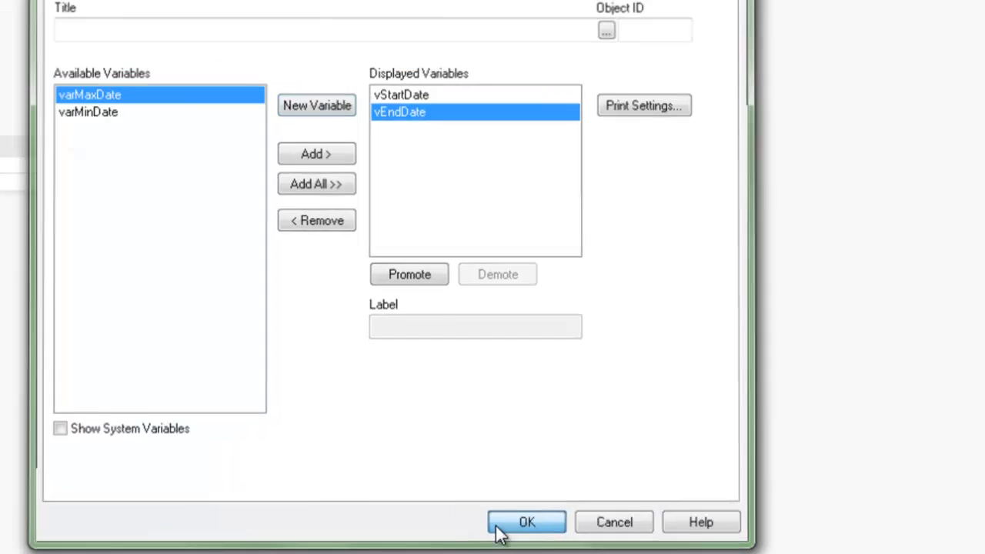
left_click(526, 522)
left_click_drag(359, 292, 315, 271)
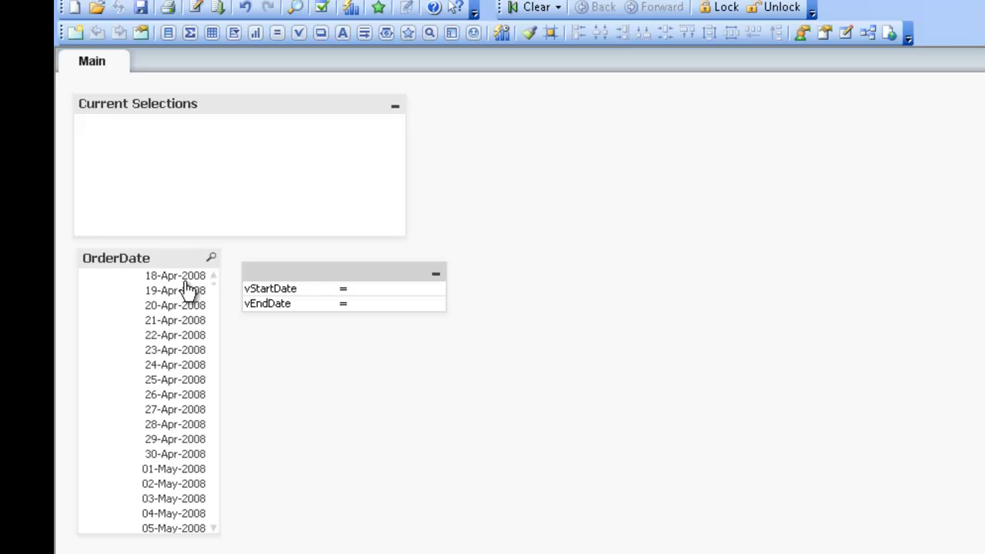
Set the input box's number format for vStartDate to Date with the format pattern DD-MMM-YYYY
right_click(306, 280)
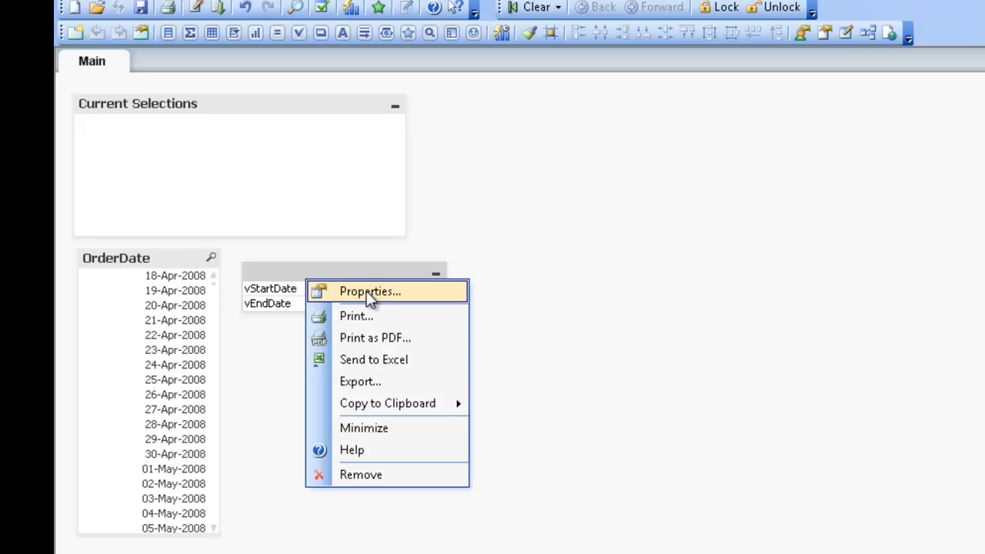
left_click(369, 292)
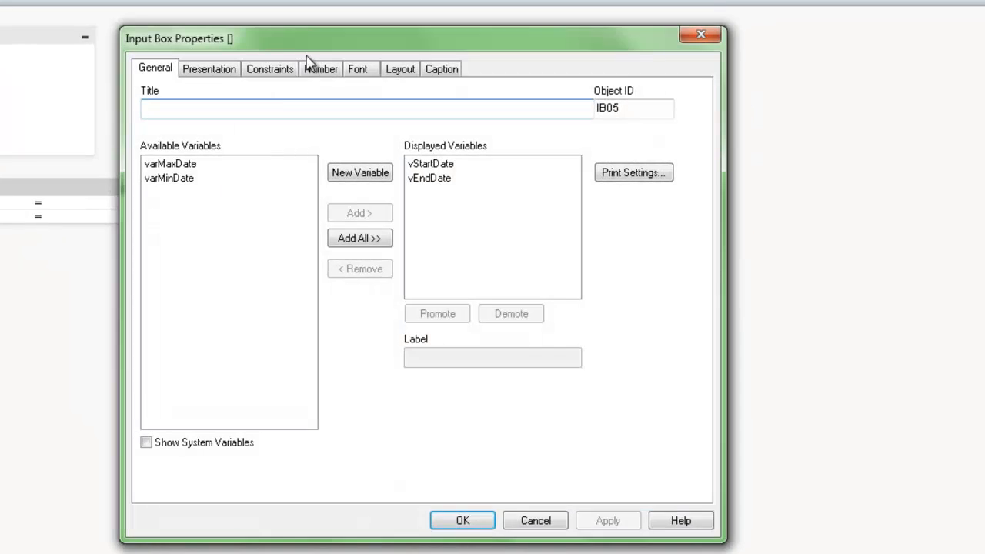
left_click(266, 70)
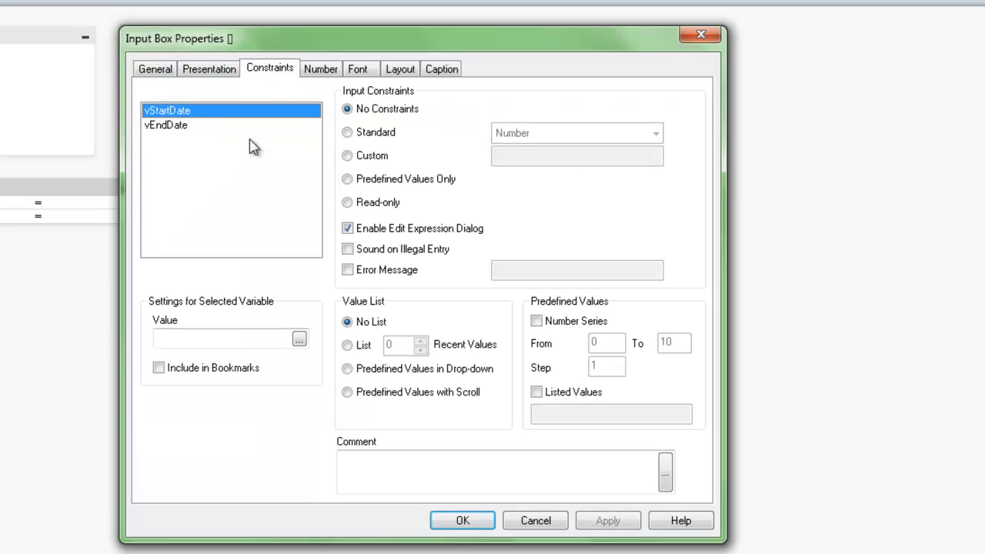
left_click(320, 69)
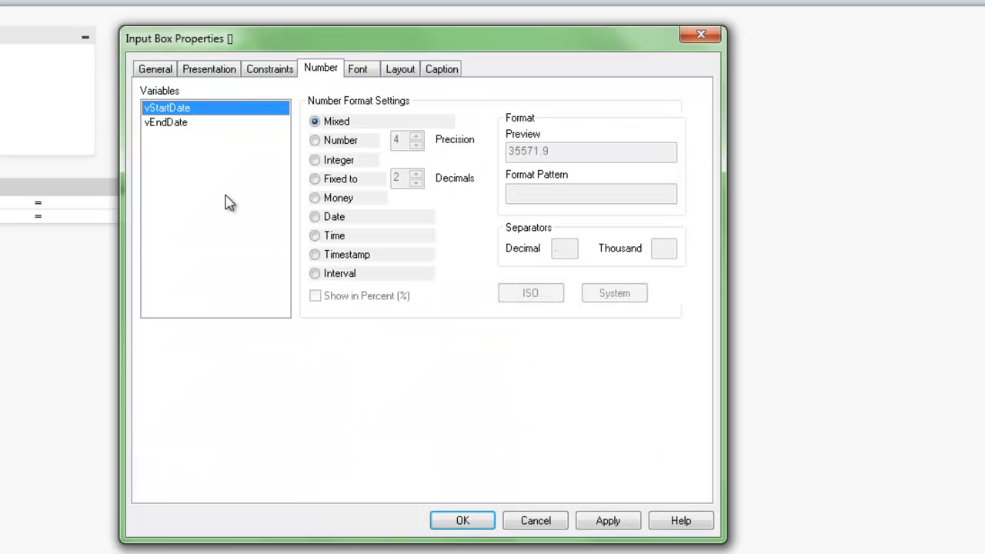
left_click(336, 218)
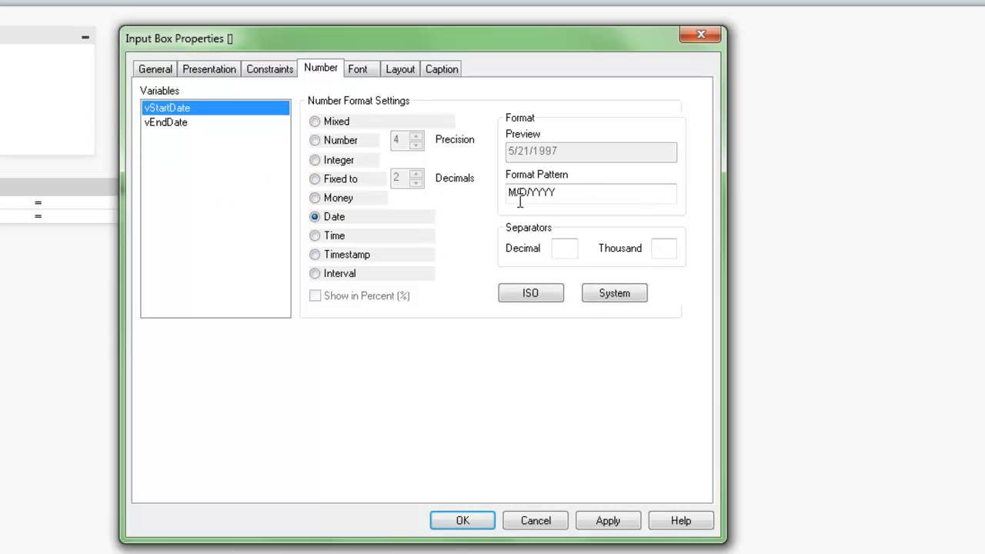
left_click_drag(569, 192, 471, 194)
key("Delete")
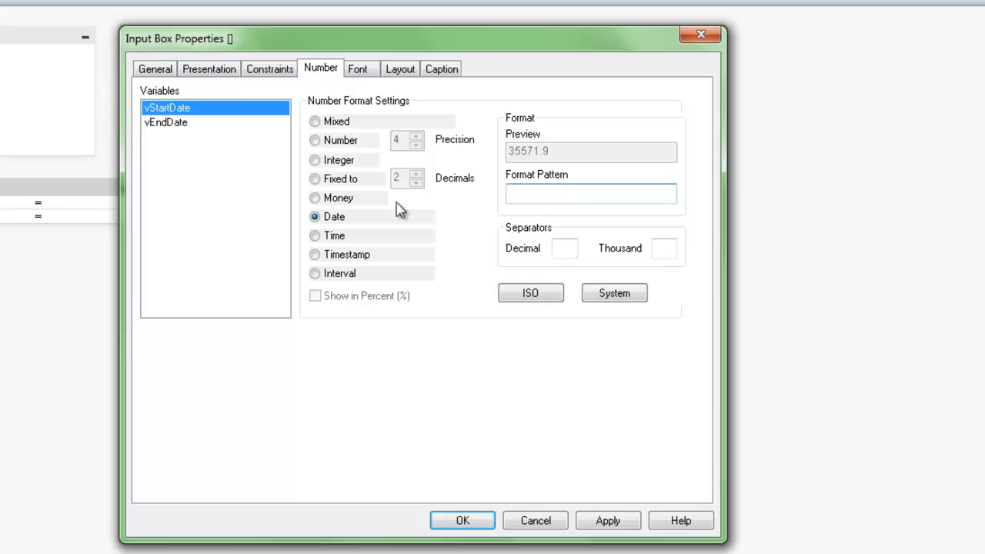
type("DD-MMM")
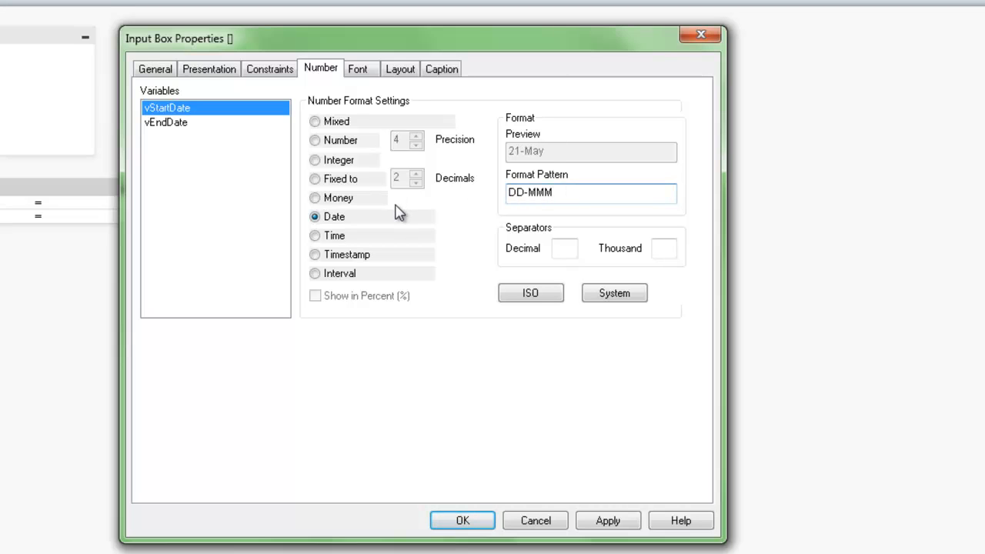
type("-YYYY")
Set vEndDate's number format to Date with the pattern DD-MMM-YYYY, apply the properties, and move the input box closer to the OrderDate list
left_click(166, 125)
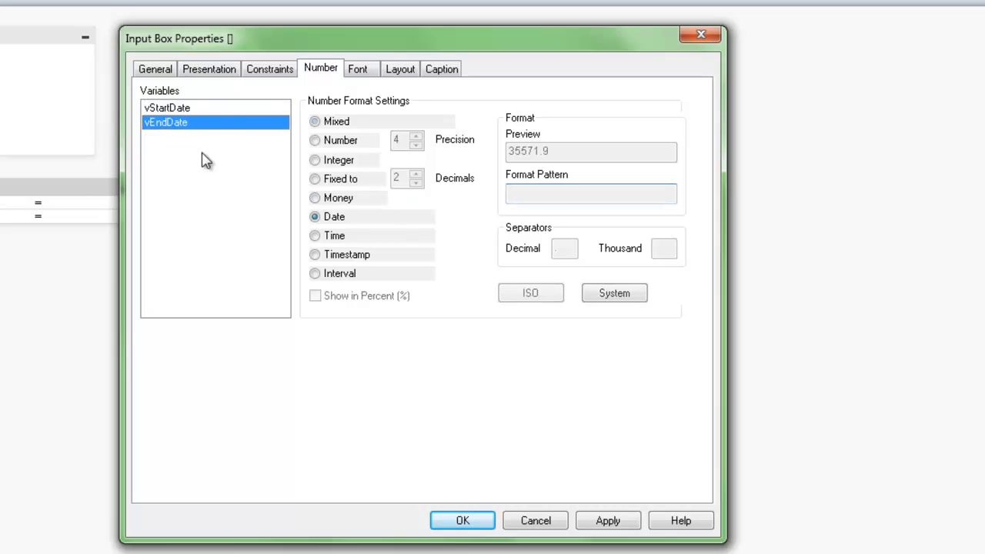
left_click(315, 217)
left_click_drag(557, 192, 467, 189)
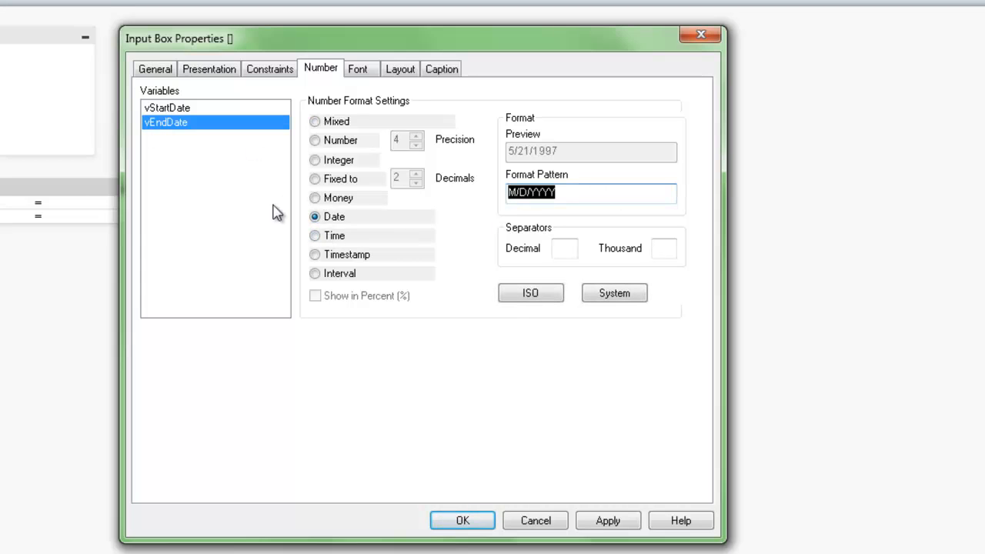
type("DD-MM")
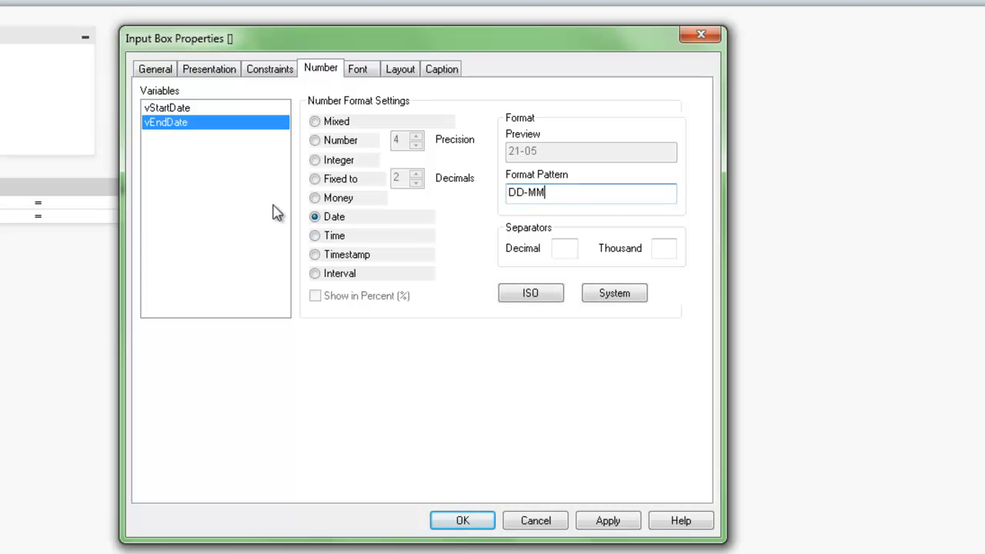
type("M-YYYY")
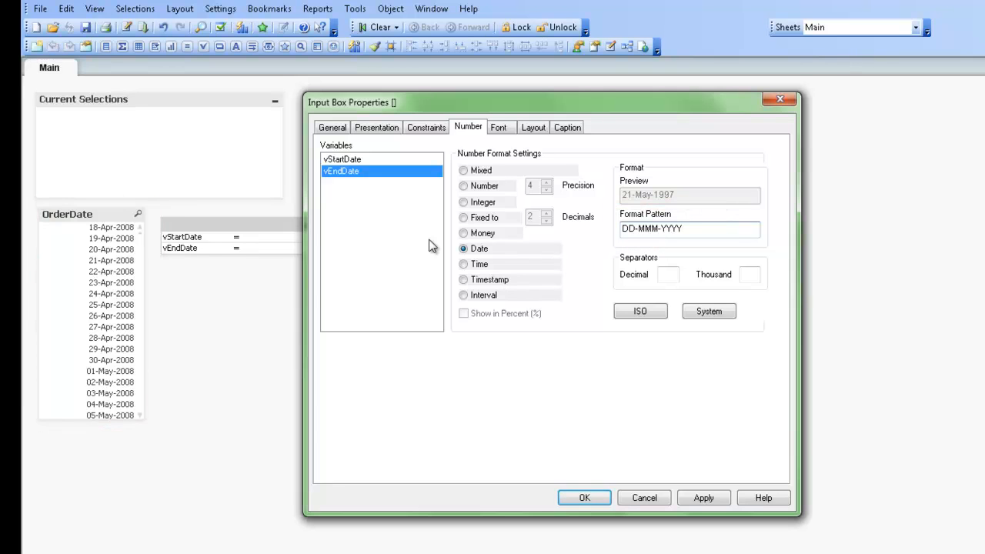
left_click_drag(684, 225, 620, 227)
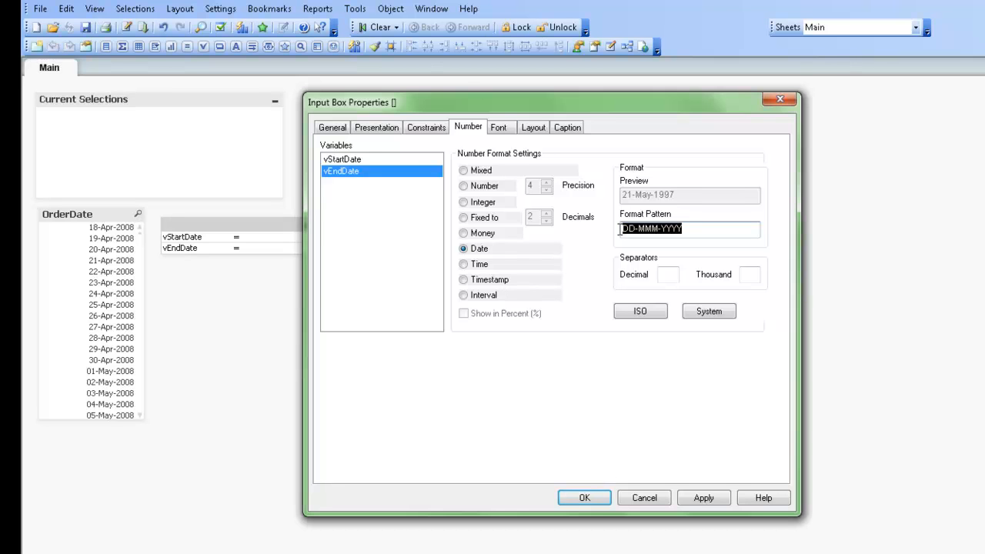
left_click(587, 498)
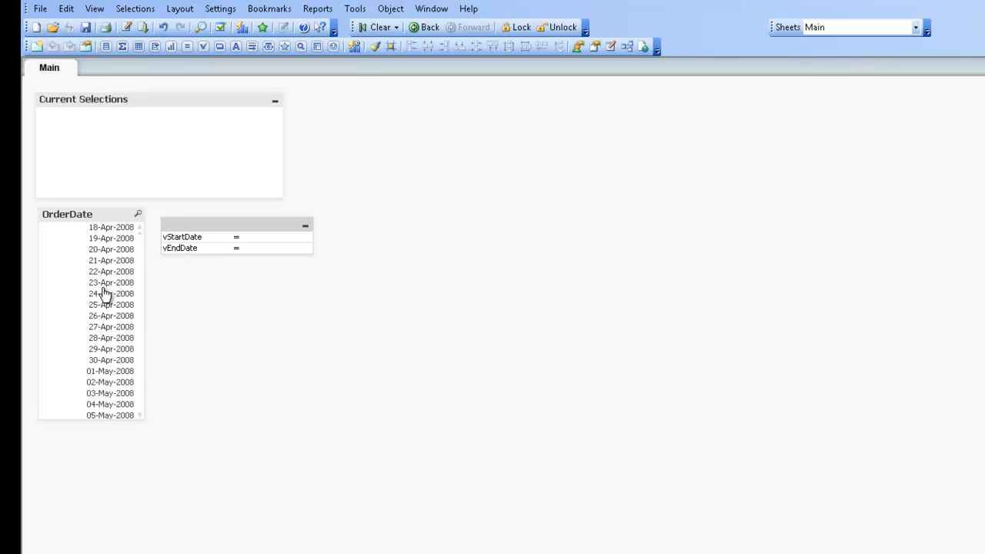
left_click_drag(234, 233, 224, 223)
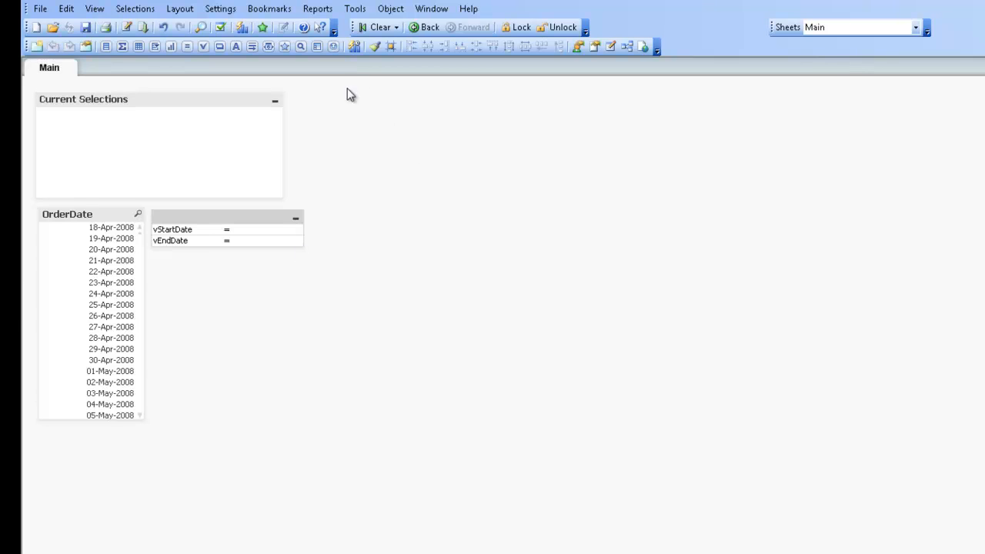
In the document's triggers, add a Select in Field action on the field OrderDate to vEndDate's OnChange event
left_click(221, 13)
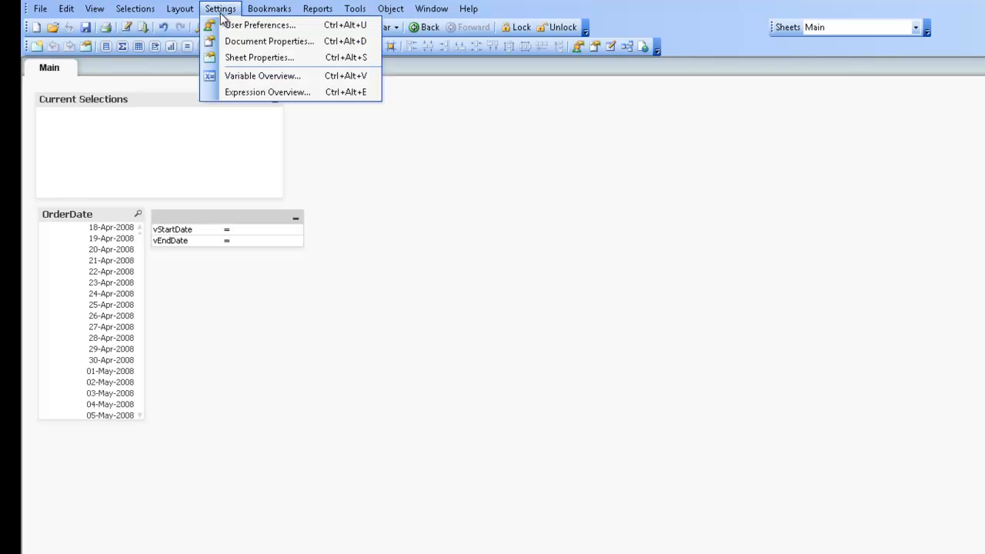
left_click(261, 41)
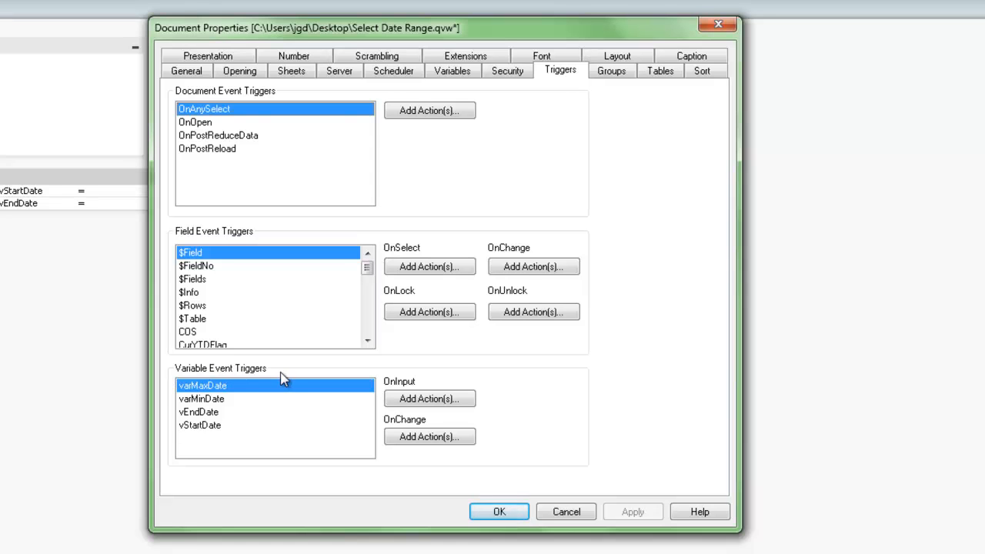
left_click(206, 414)
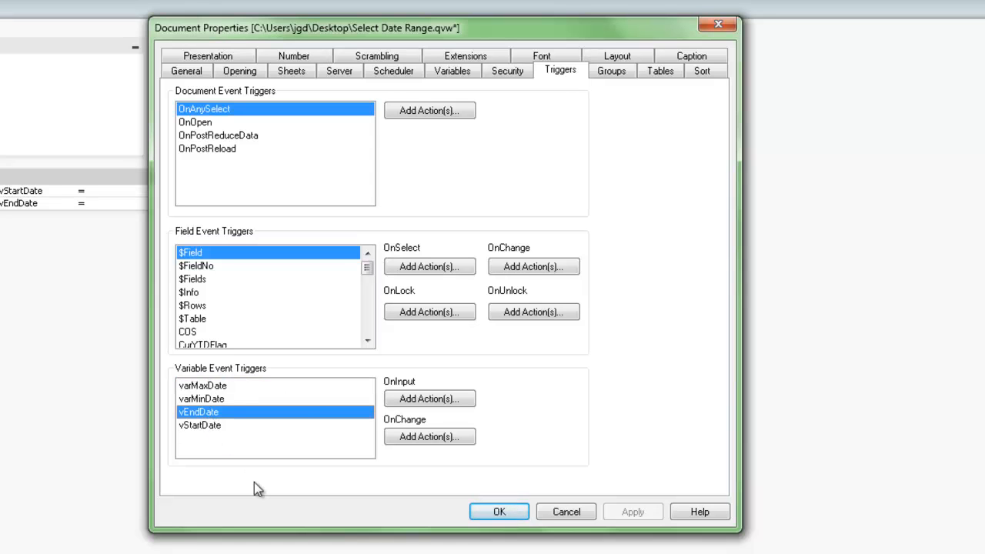
left_click(410, 439)
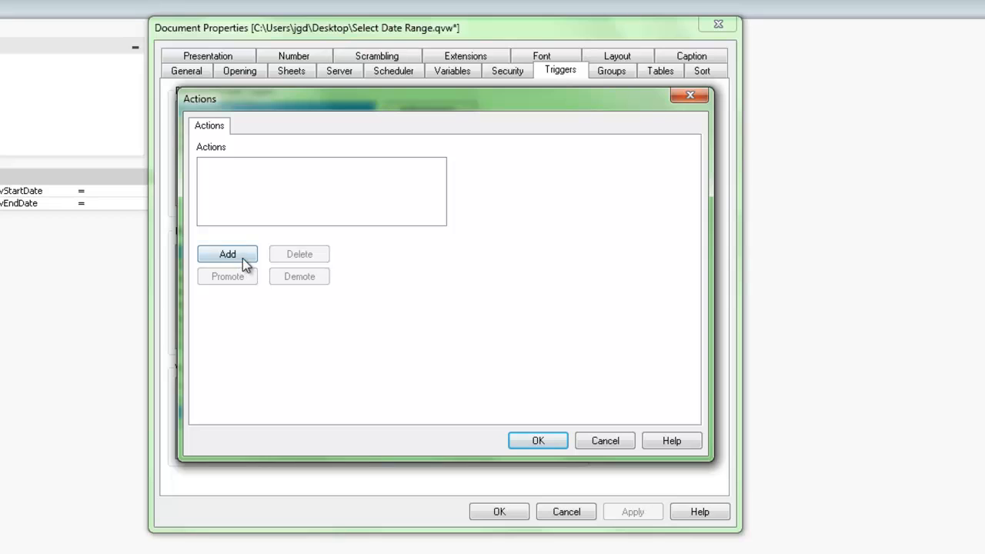
left_click(233, 253)
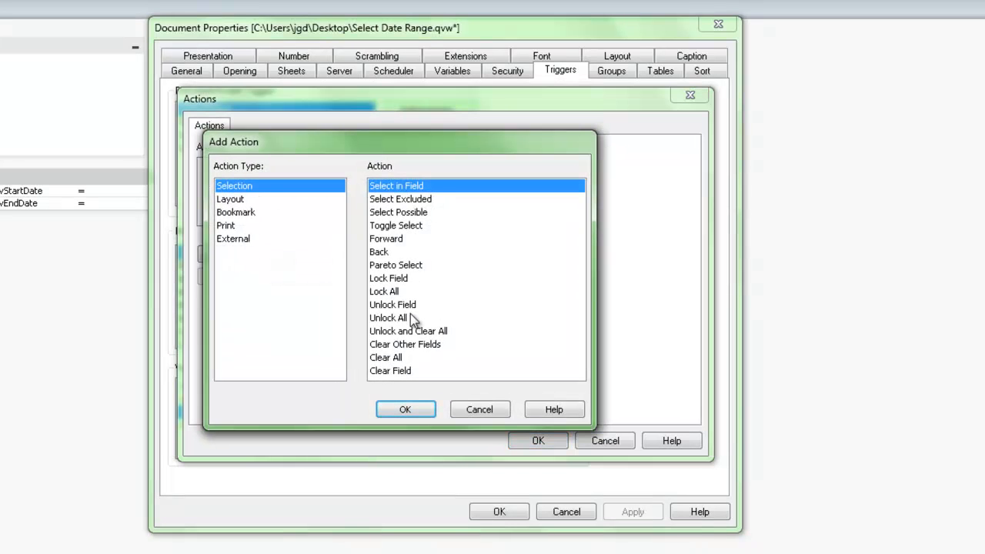
left_click(405, 409)
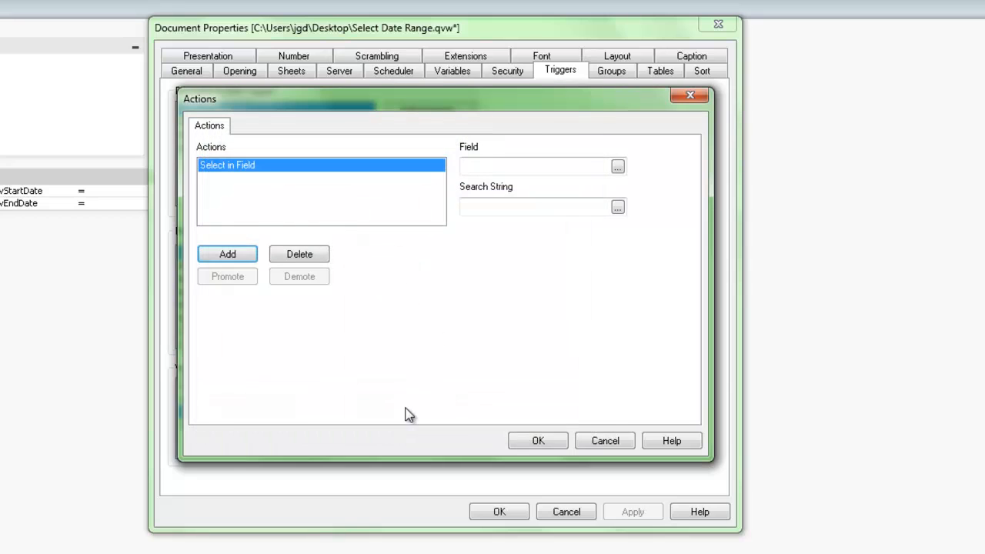
left_click(500, 163)
type("OrderDate")
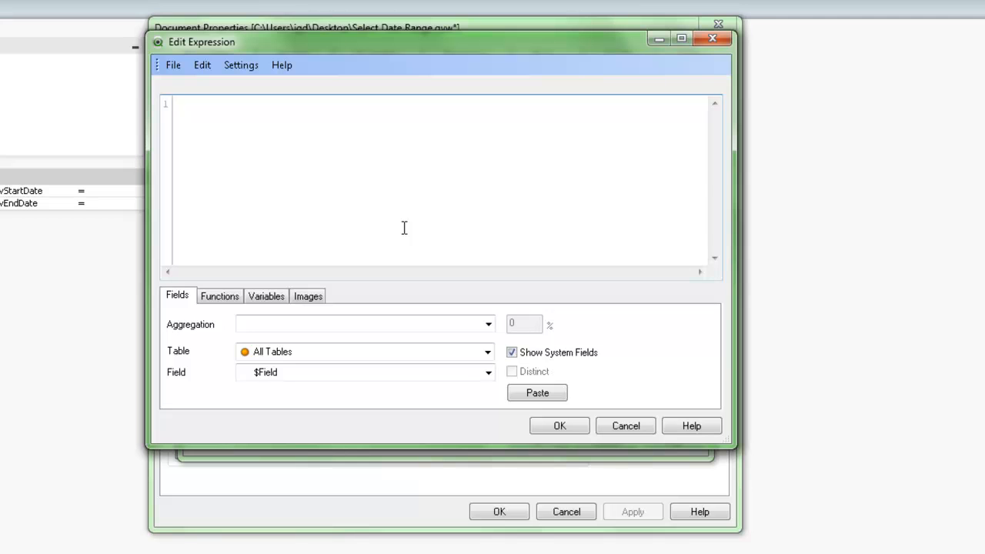
Write the action's search string as the expression ='>='&vStartDate & '<='&vEndDate
type("=")
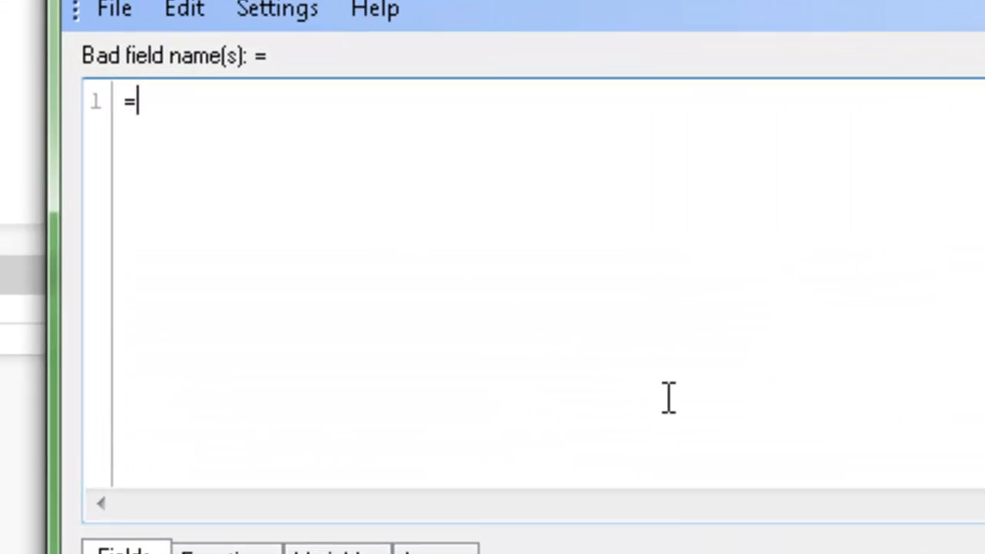
type("'")
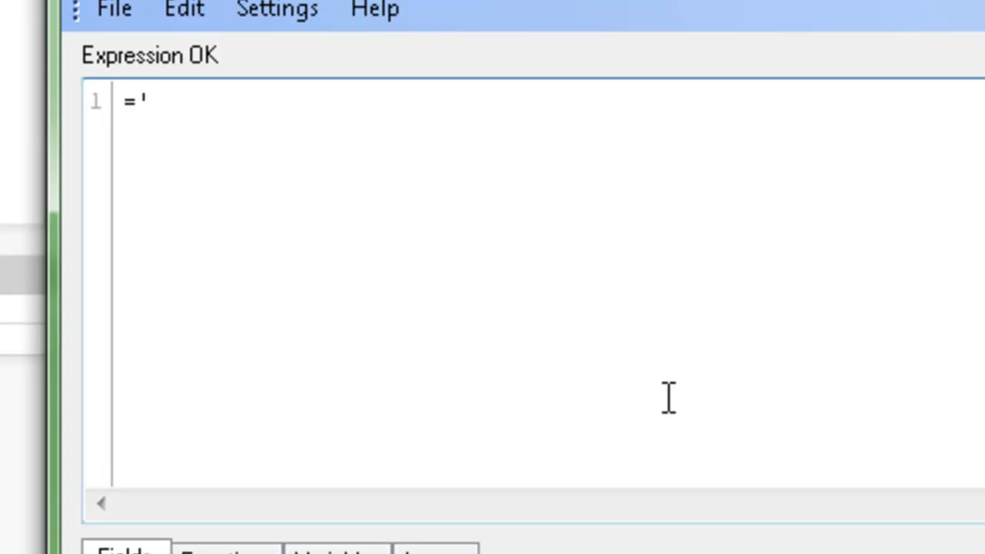
type(">=-")
type("'")
key("BackSpace")
key("BackSpace")
type("&")
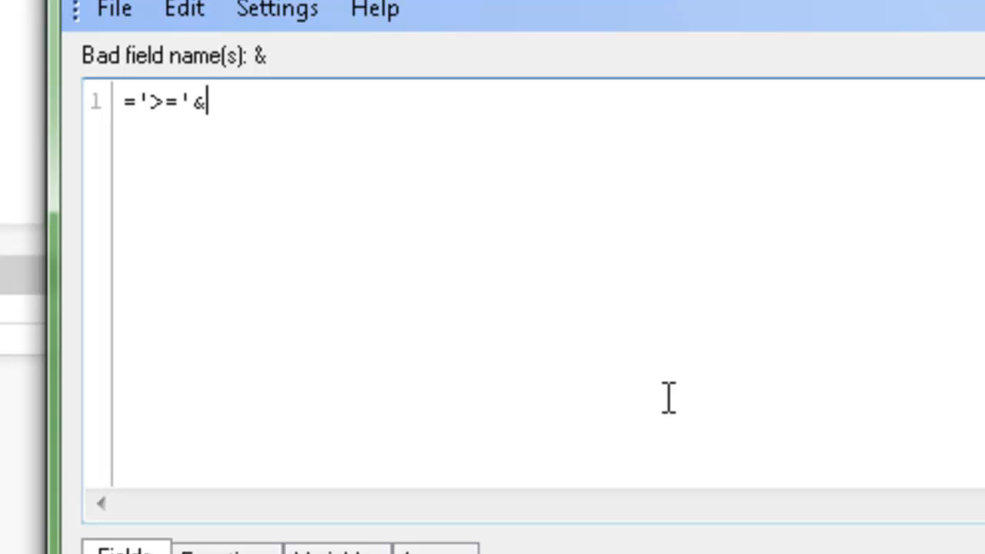
type("vst")
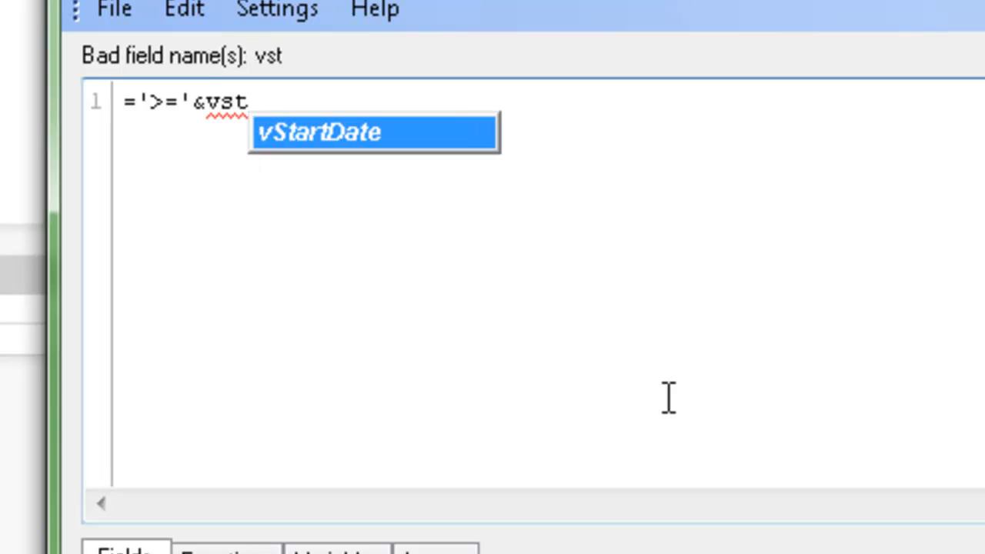
key("Return")
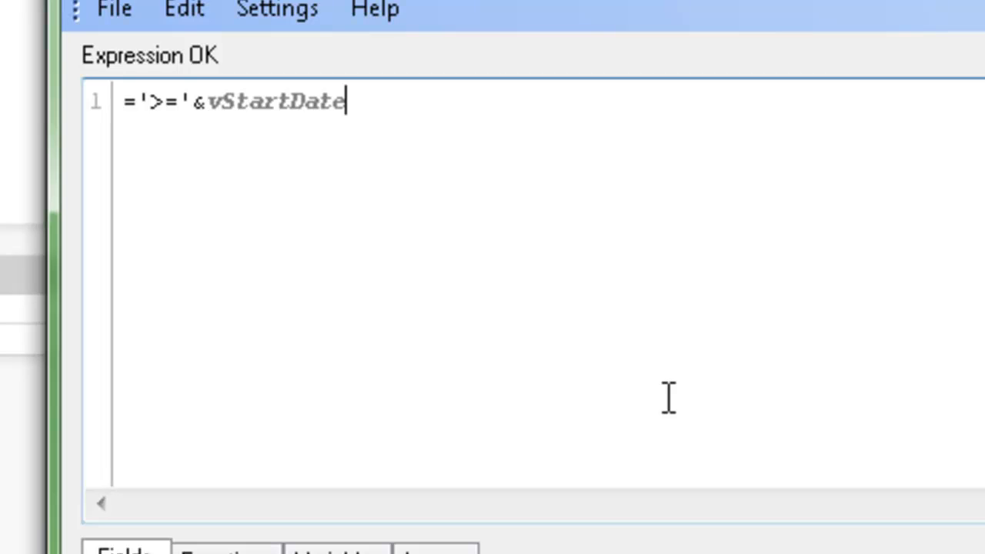
type("& ")
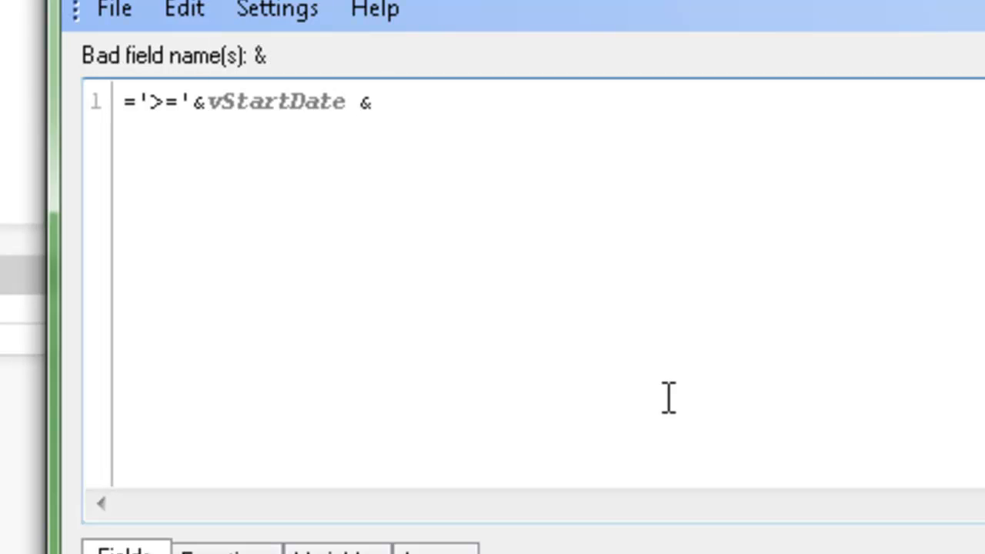
type("'<='")
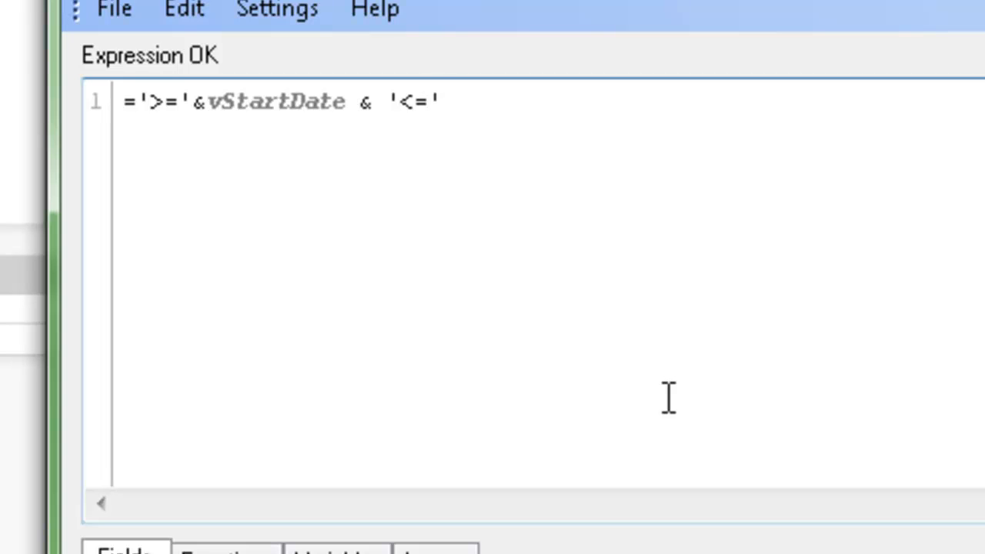
type("&ve")
key("Return")
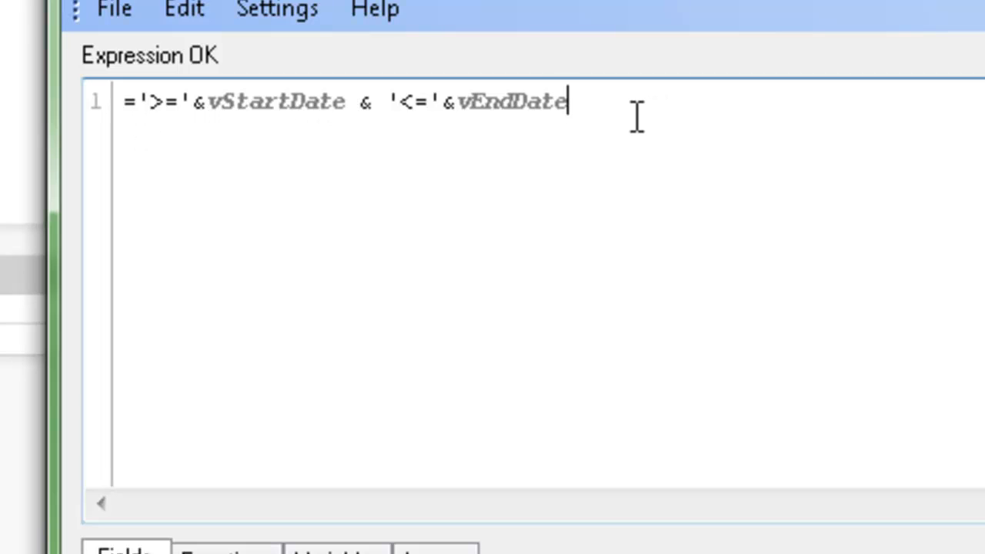
Copy the whole search expression, accept it, and confirm the actions of vEndDate's OnChange event
left_click_drag(620, 116, 52, 124)
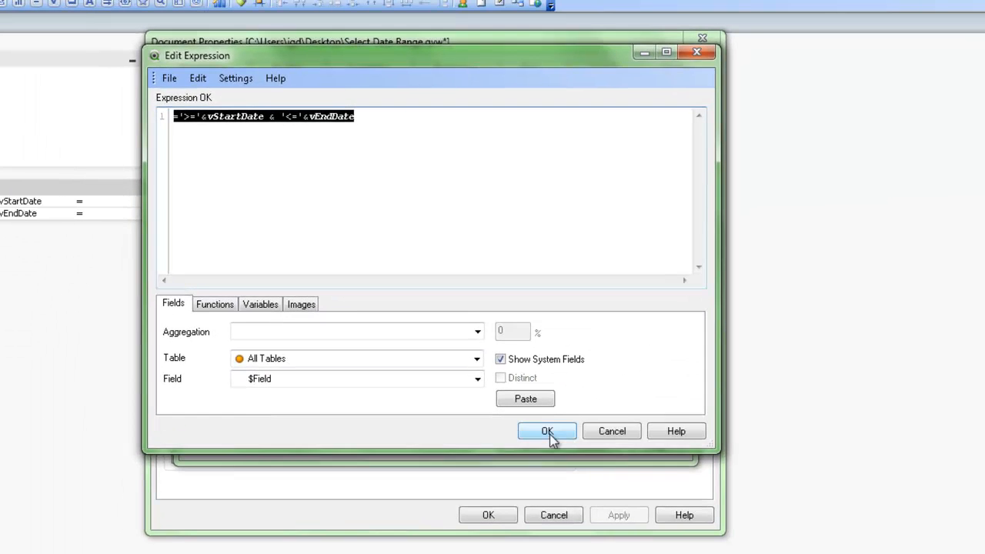
left_click(549, 433)
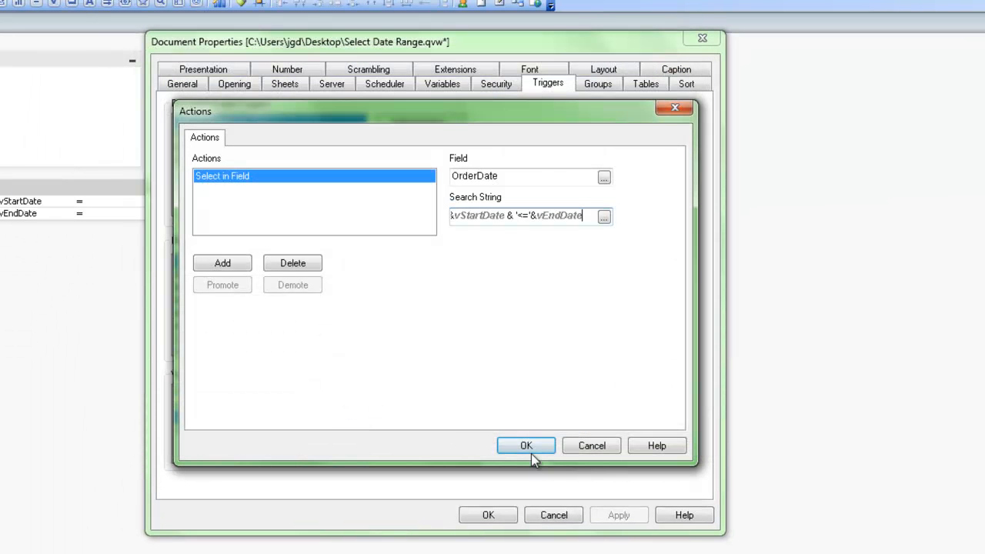
left_click(527, 449)
Add a Select in Field action on OrderDate with the copied search string to vStartDate's OnChange event, and accept the document properties
left_click(213, 430)
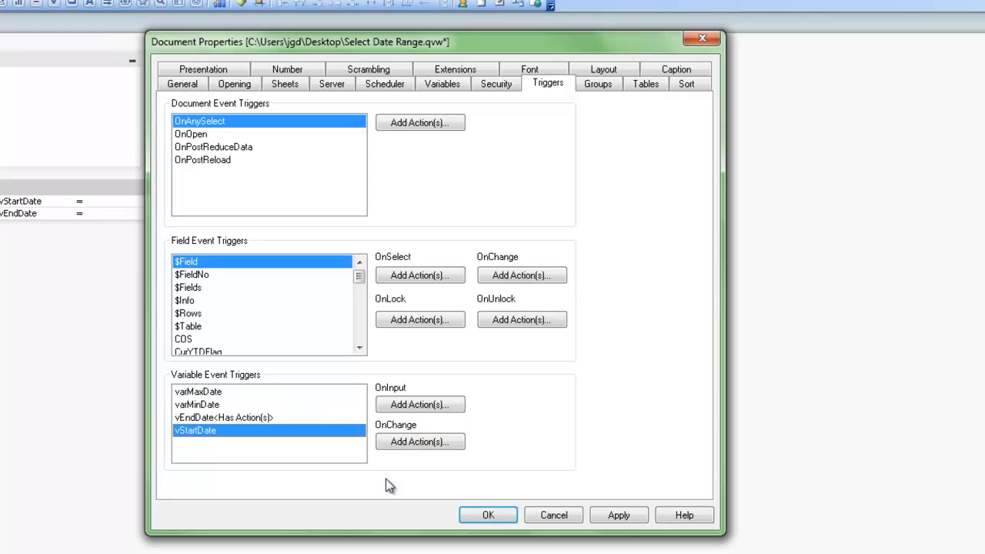
left_click(414, 442)
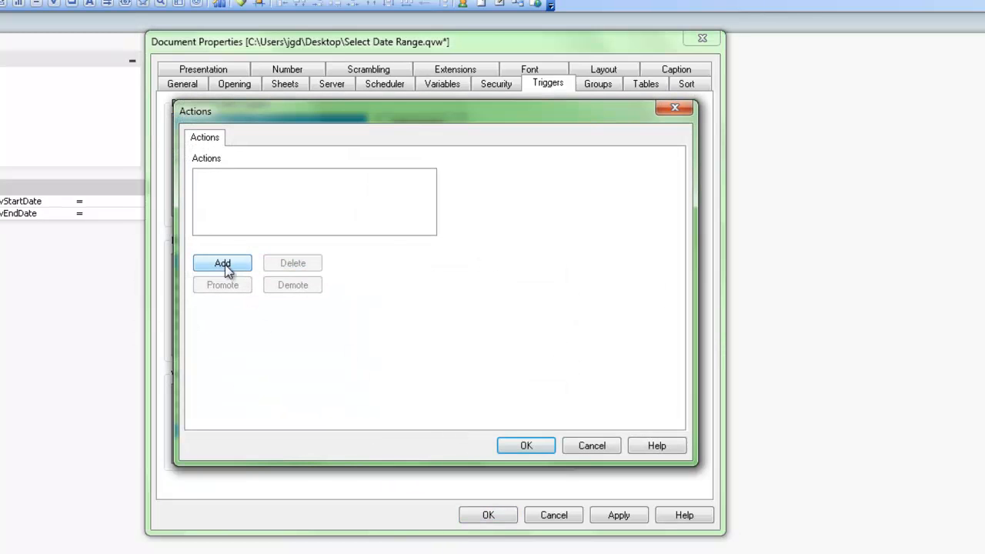
left_click(225, 264)
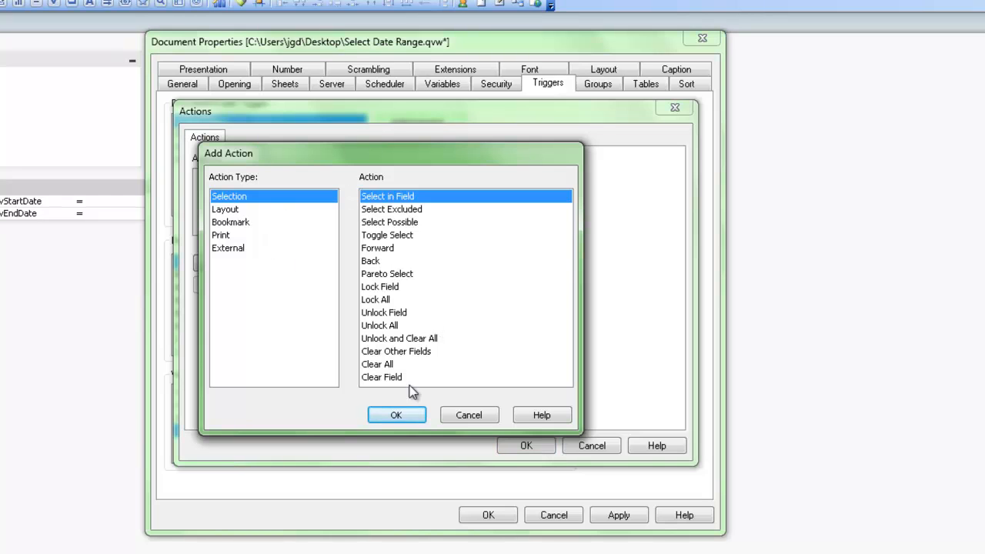
left_click(396, 417)
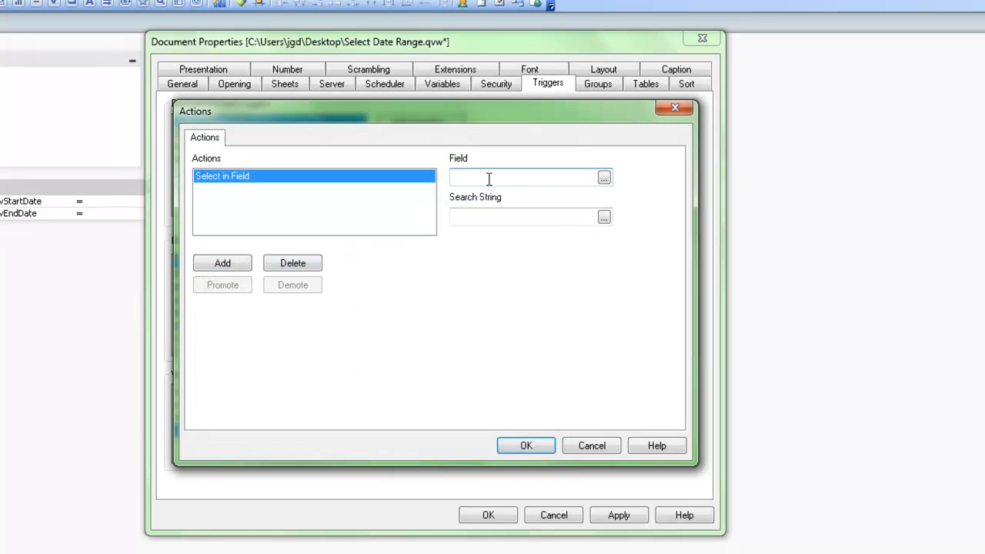
key("Tab")
key("ctrl+v")
left_click(603, 220)
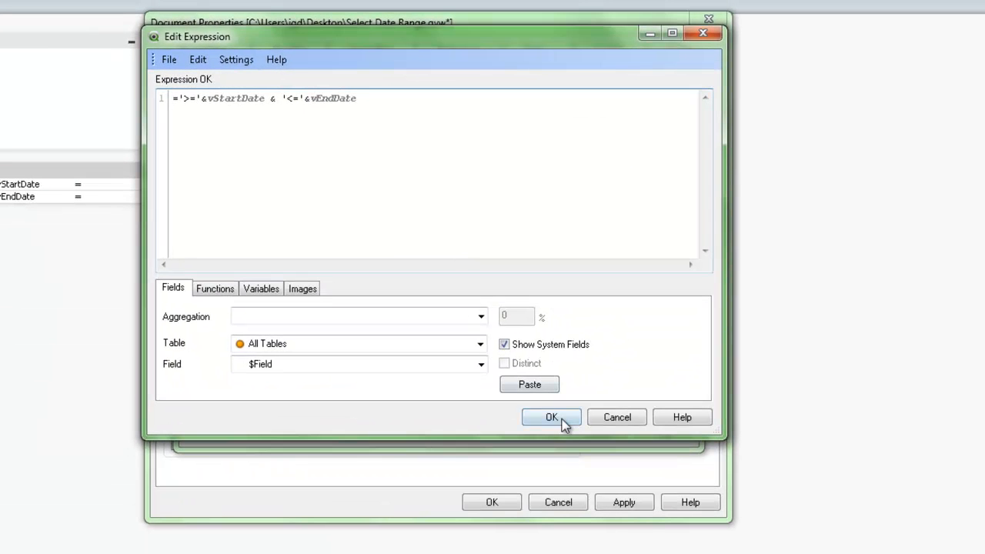
left_click(616, 472)
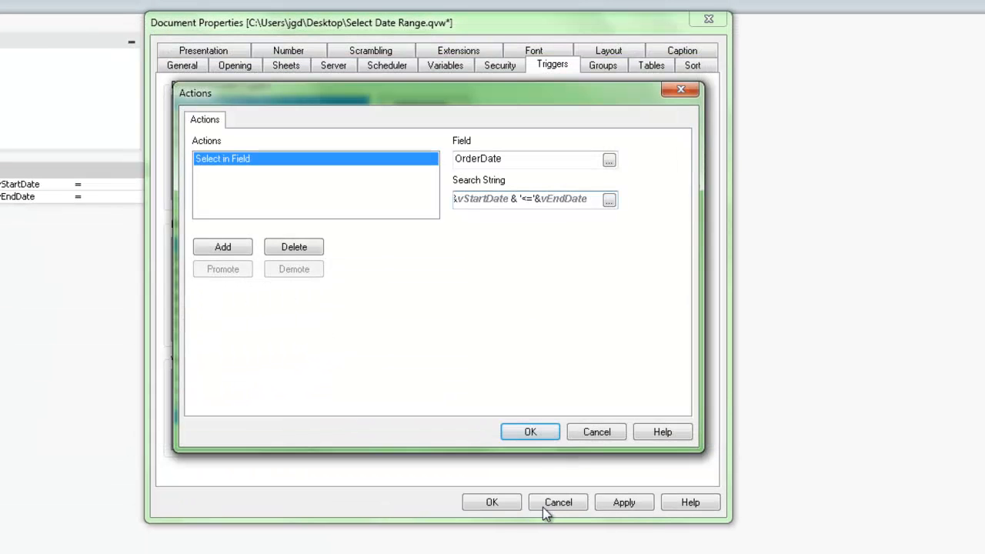
left_click(531, 433)
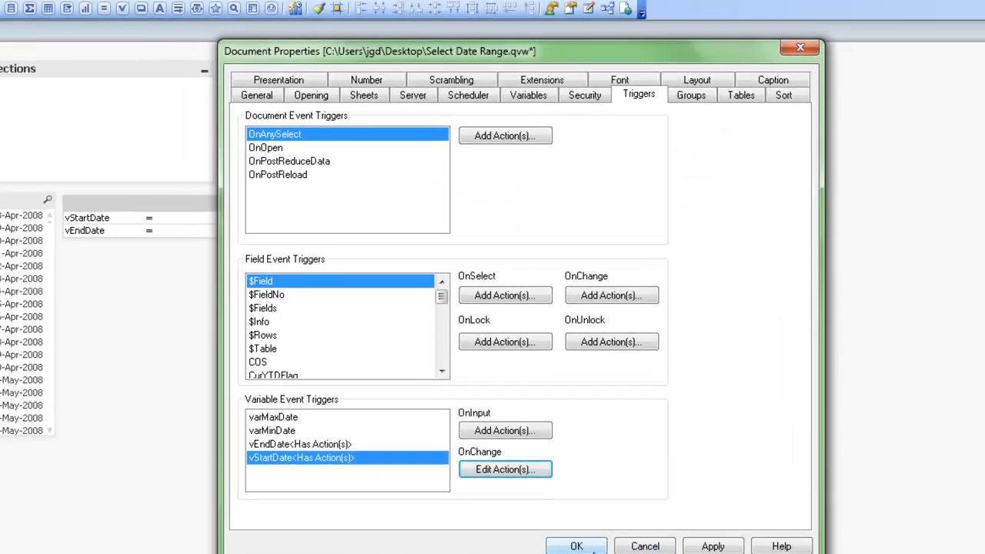
left_click(590, 545)
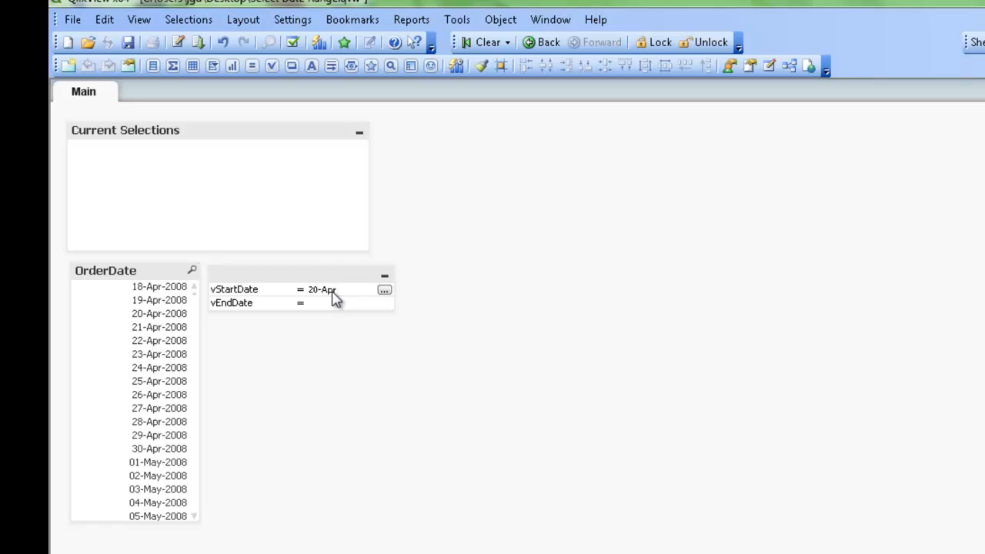
In the input box, enter 20-Apr-2008 for vStartDate and 01-May-2008 for vEndDate
type("8")
key("Return")
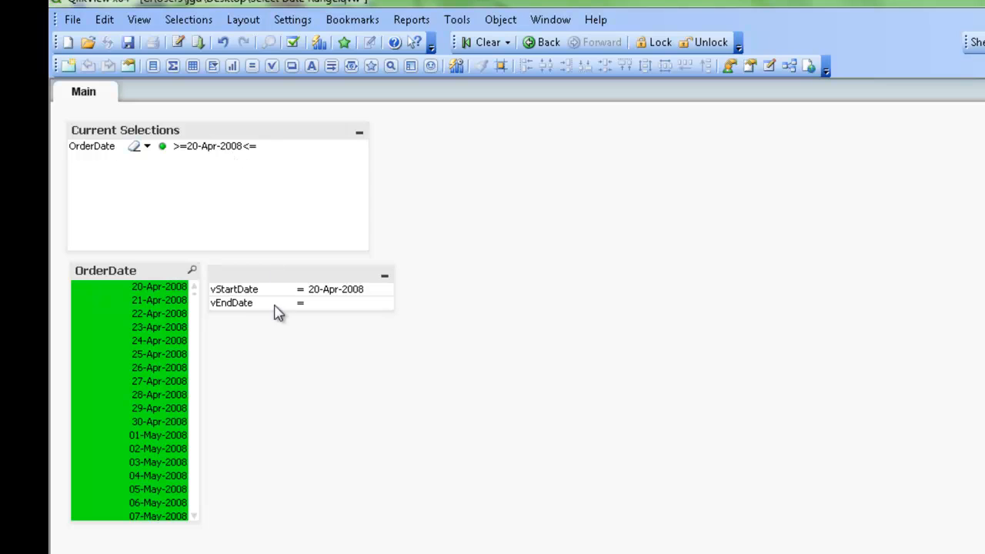
left_click(325, 310)
type("01-May-2008")
key("Return")
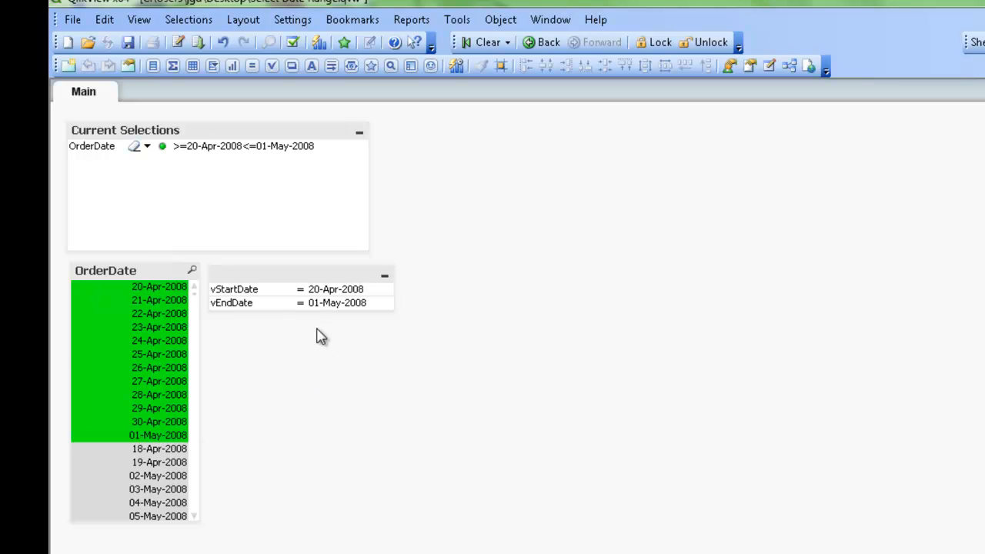
Change vEndDate in the input box to 05-May-2008
left_click(366, 307)
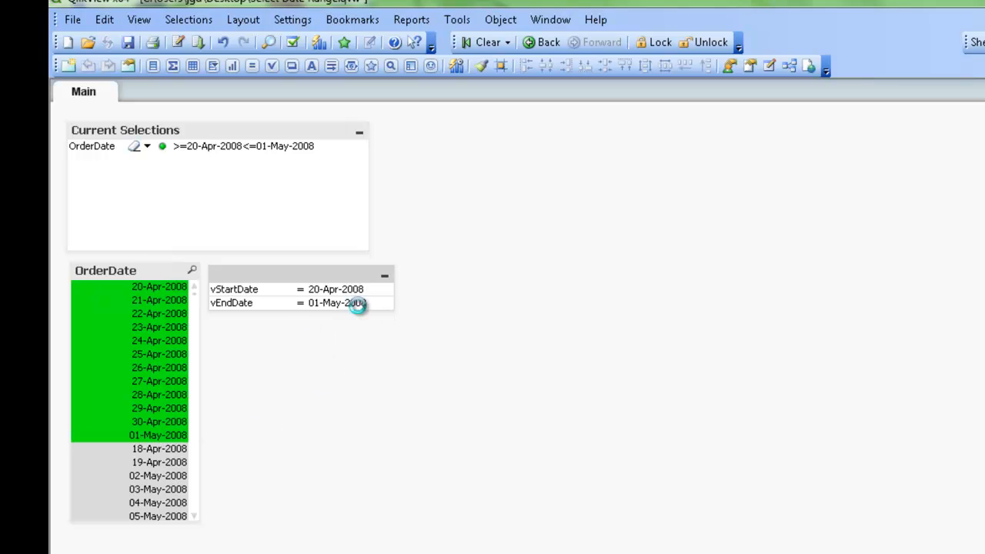
left_click(328, 310)
key("BackSpace")
type("5")
key("Return")
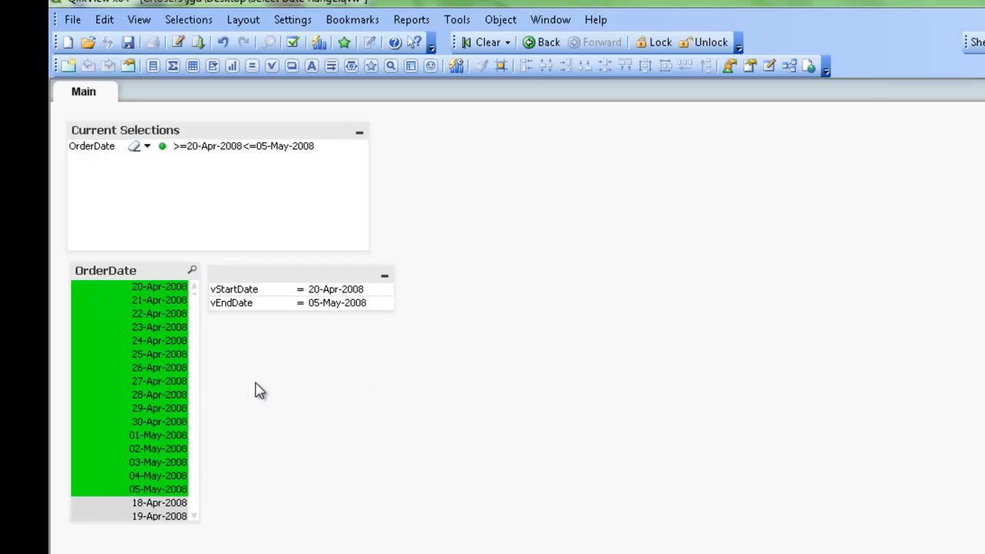
Try selecting 24-Apr-2008 and several other dates directly in the OrderDate list, and clear the OrderDate selection
left_click(138, 340)
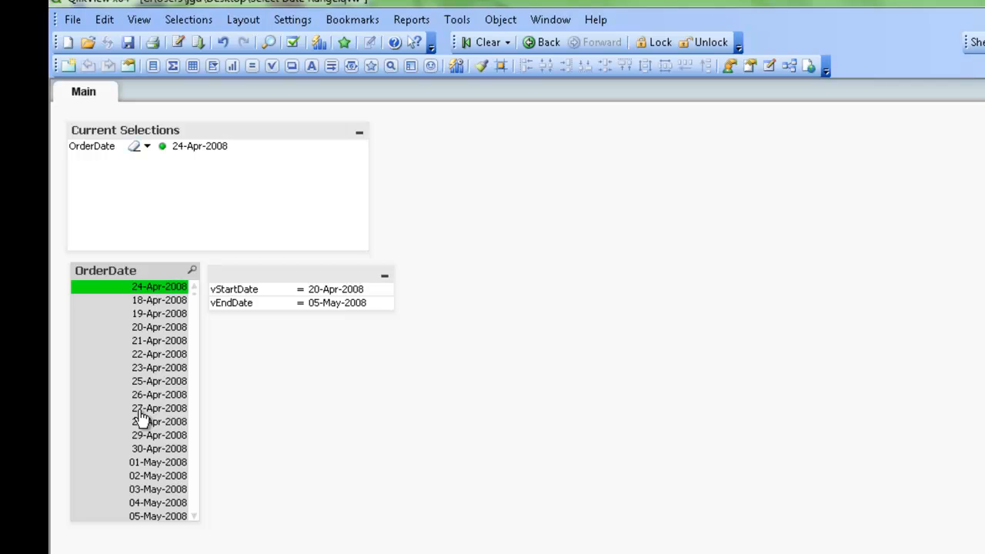
left_click_drag(127, 344, 137, 479)
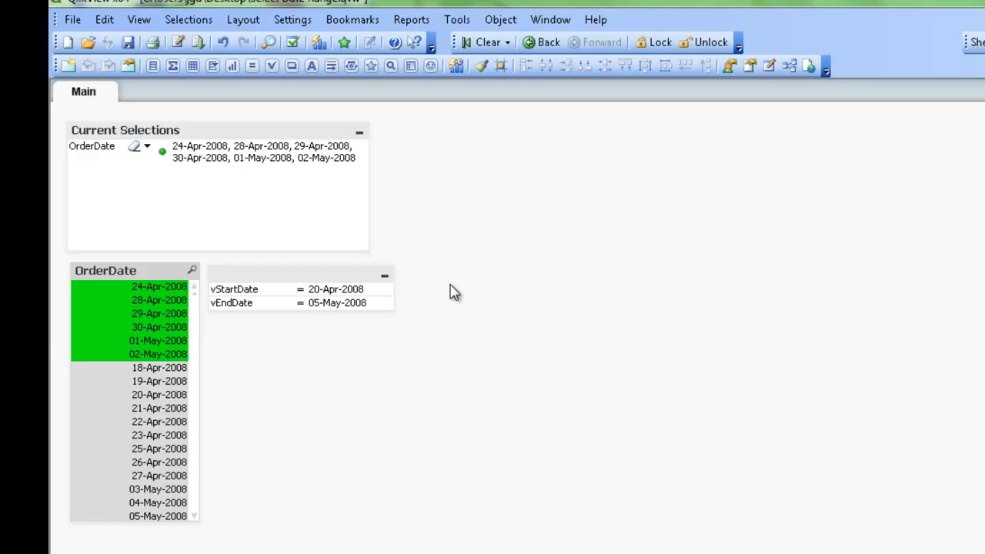
left_click_drag(119, 366, 146, 449)
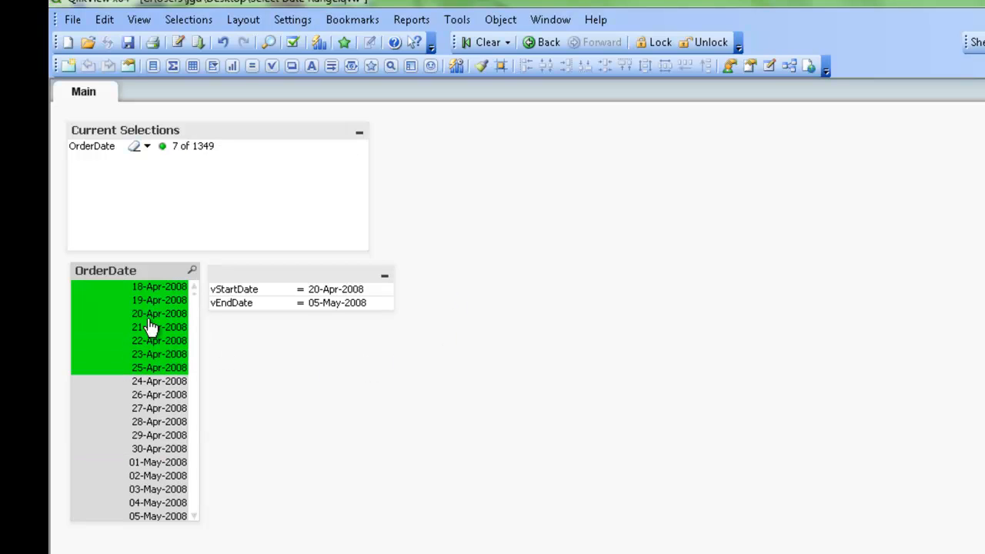
left_click(152, 287)
left_click(152, 287)
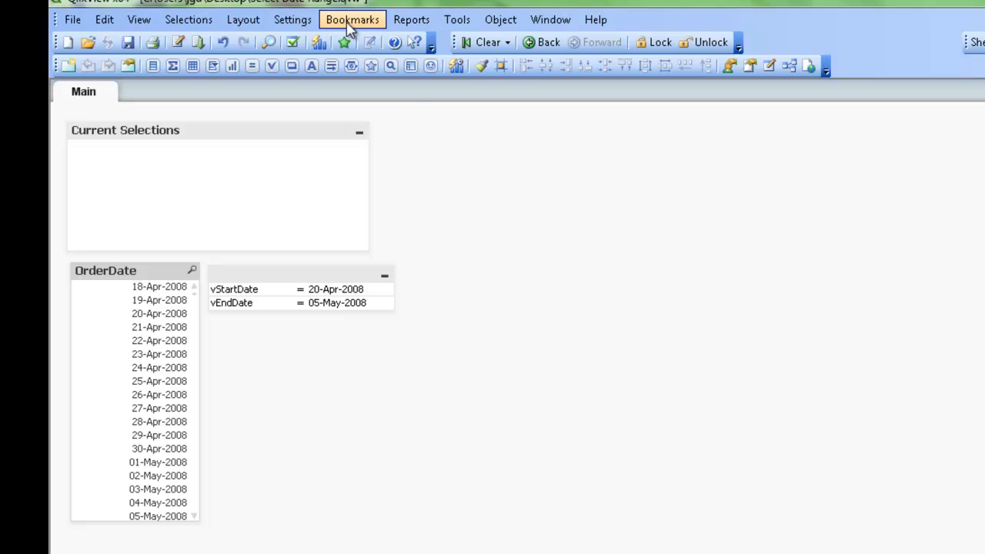
In the document's field event triggers, add an external Set Variable action to OrderDate's OnSelect event
left_click(292, 19)
left_click(323, 59)
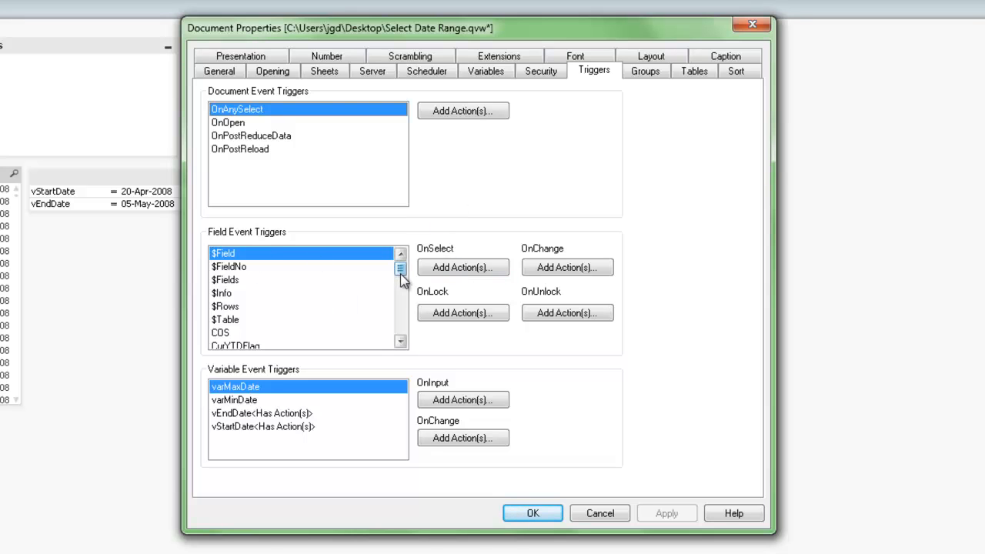
left_click_drag(400, 274, 400, 310)
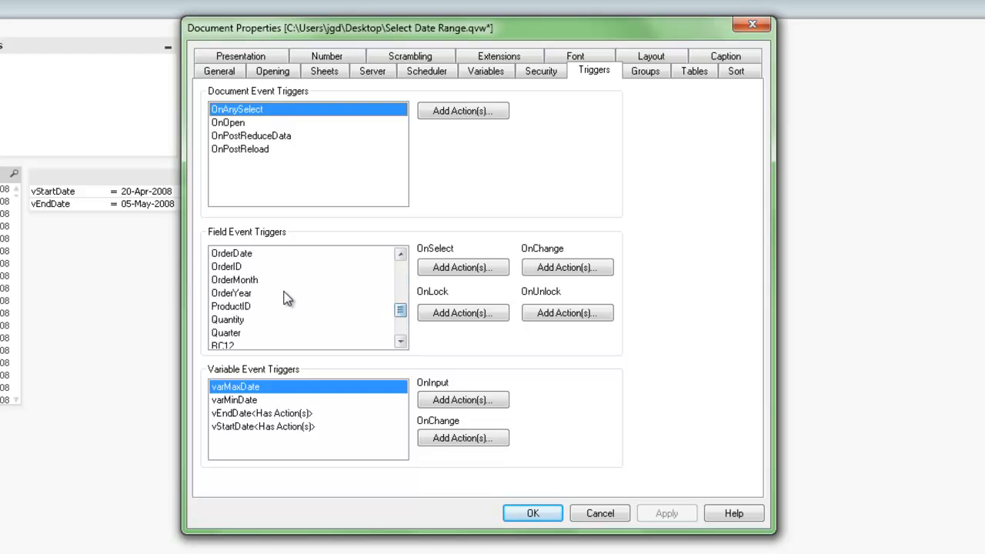
left_click(240, 255)
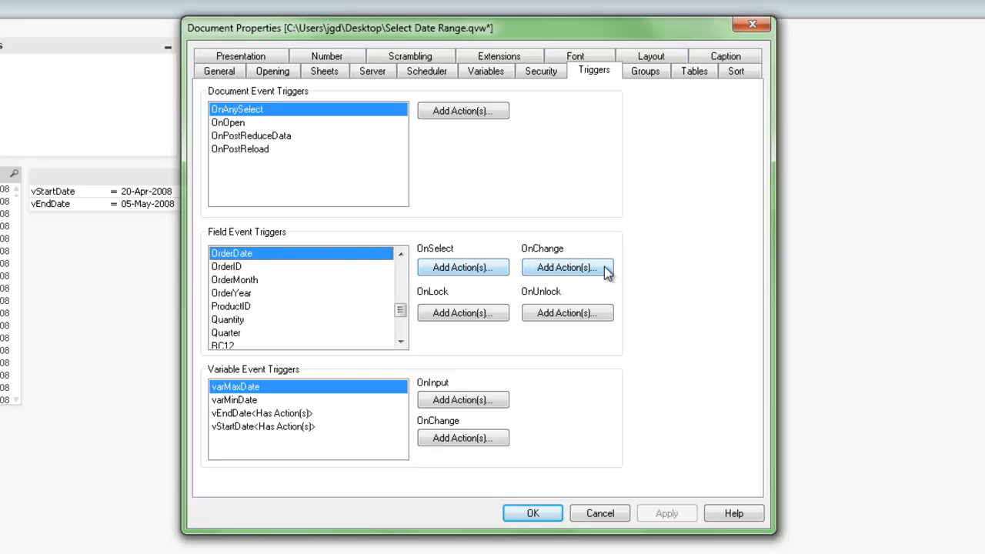
left_click(469, 275)
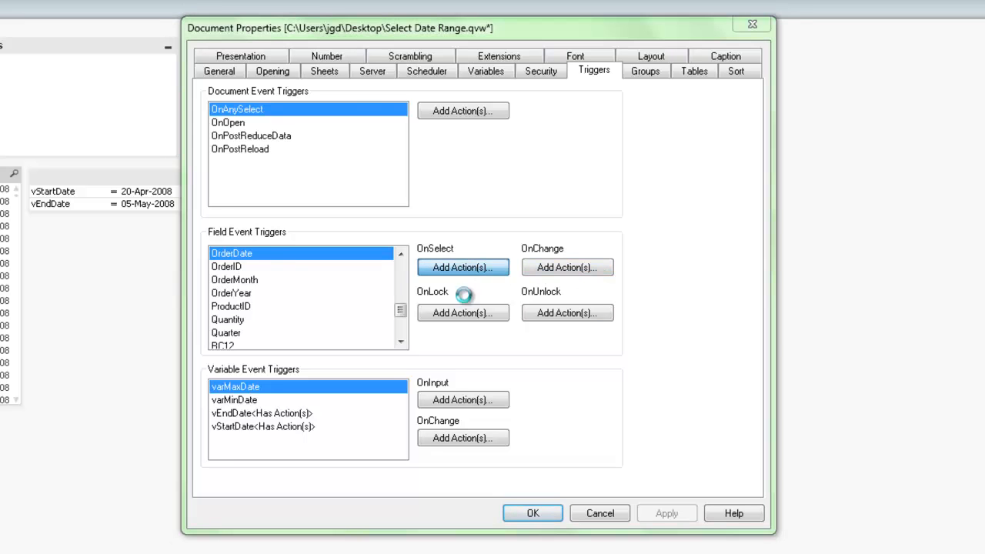
left_click(265, 257)
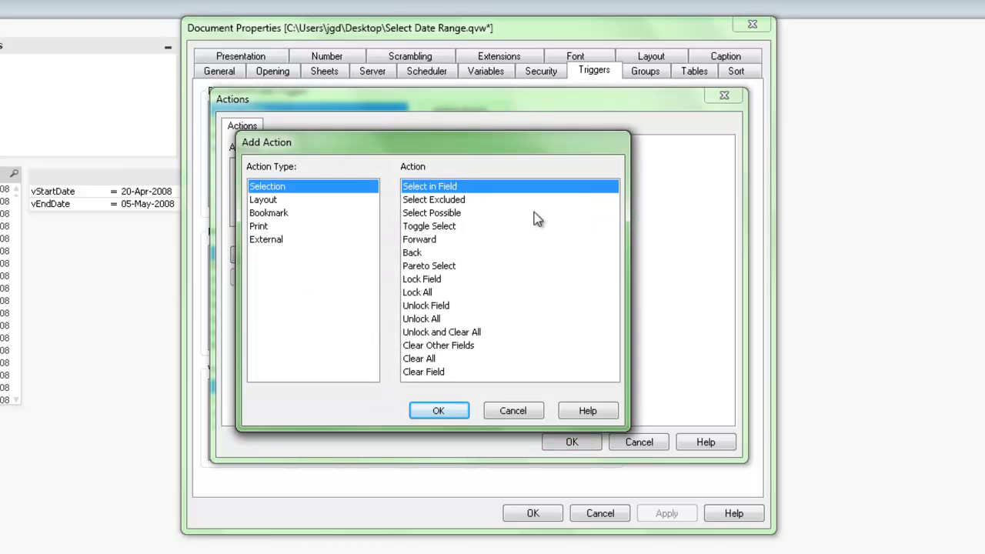
left_click(274, 245)
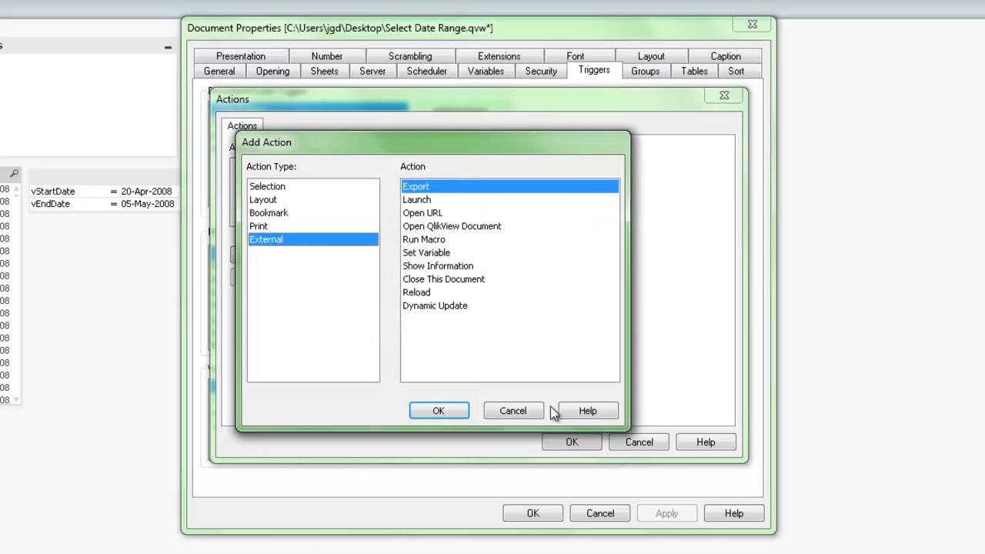
left_click(438, 254)
left_click(436, 411)
Have the Set Variable action assign =Min(OrderDate) to the variable vStartDate
left_click(521, 165)
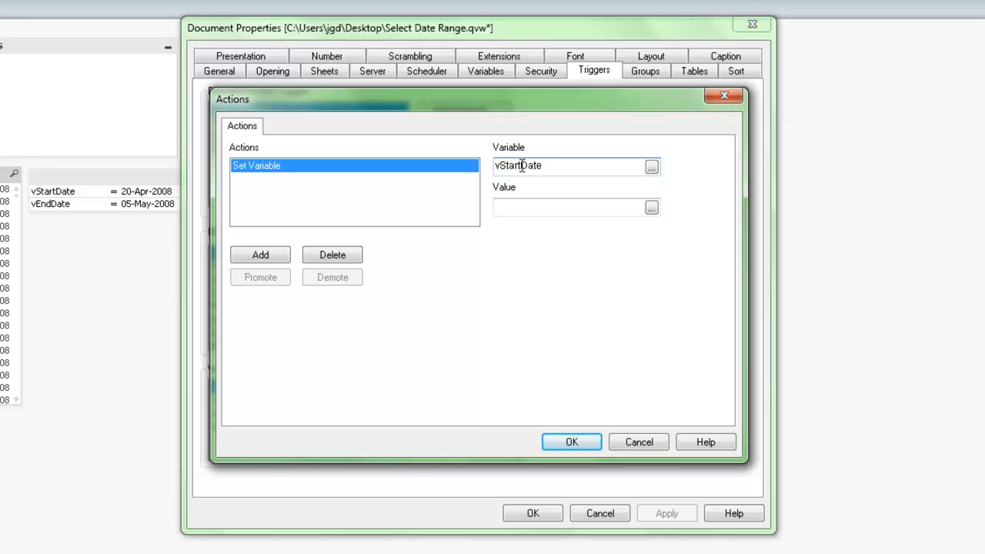
key("Tab")
type("=Min(Or")
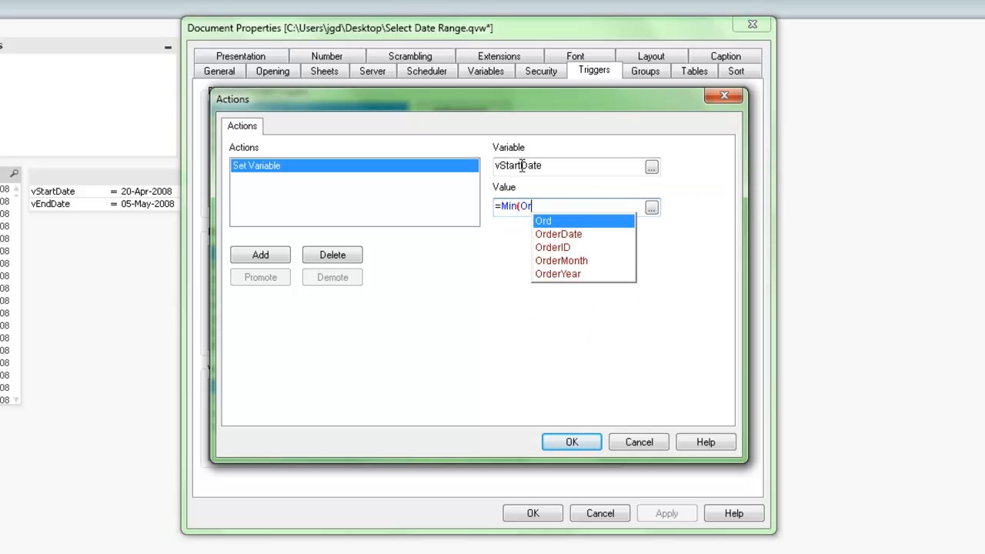
key("Down")
key("Return")
type(")")
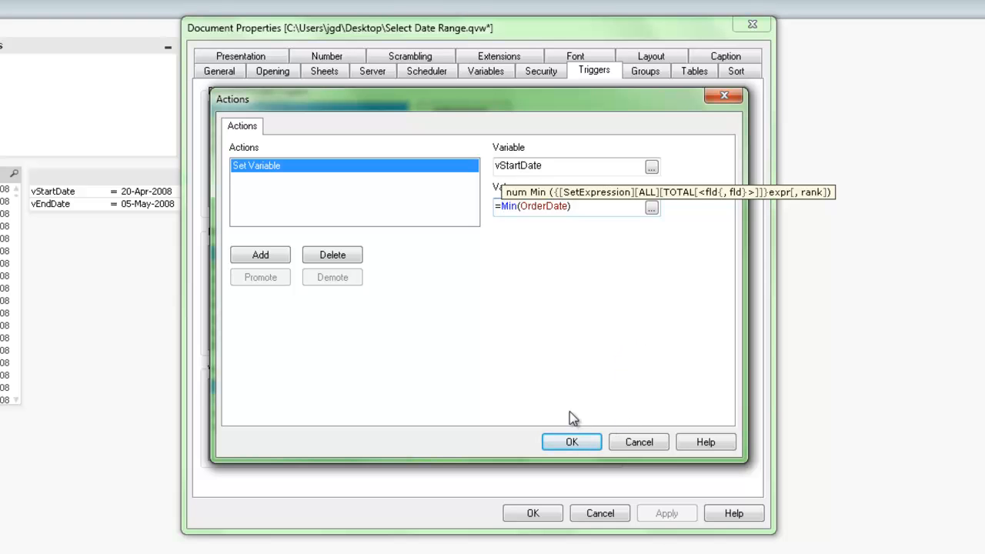
Add a second external Set Variable action to OrderDate's OnSelect event
left_click(256, 258)
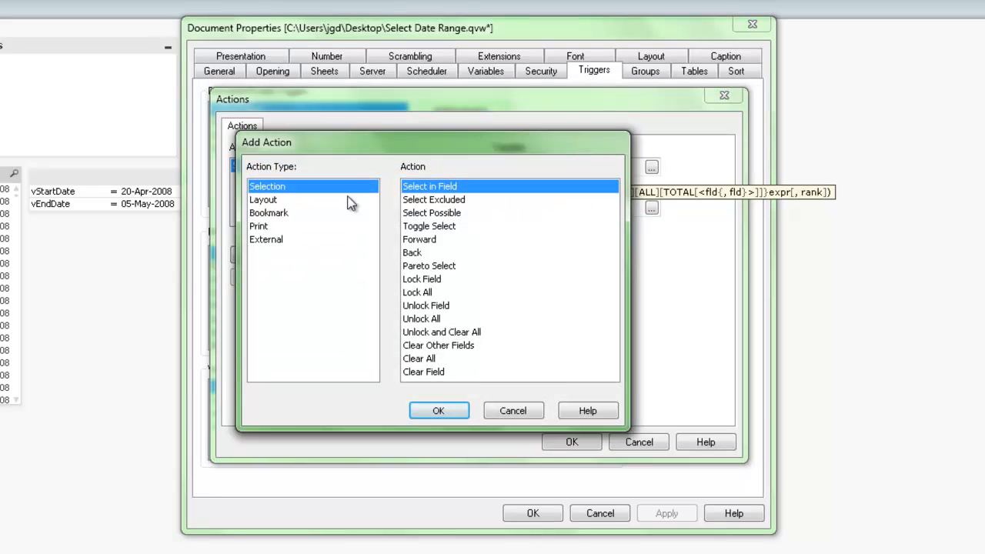
left_click(271, 241)
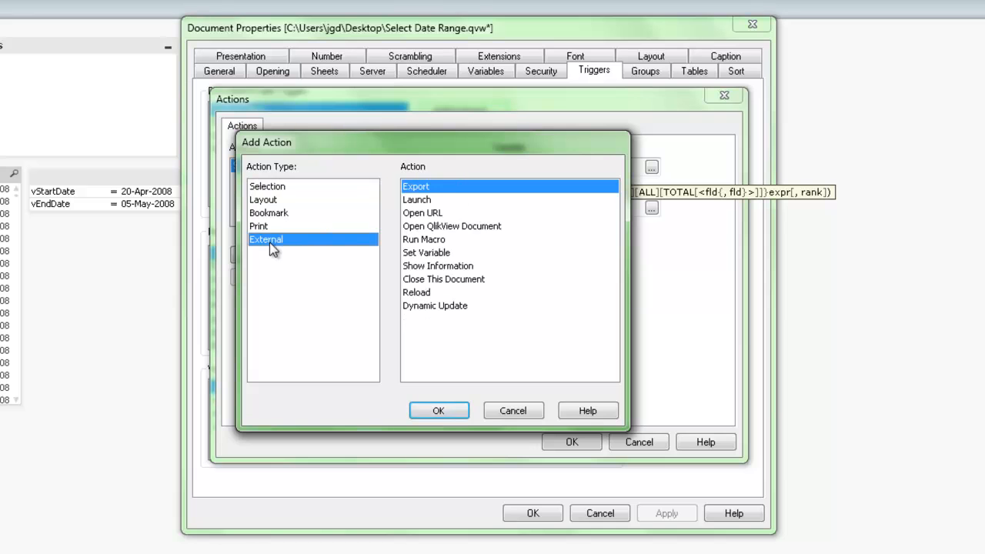
left_click(432, 254)
left_click(444, 406)
Have the second Set Variable action assign =Max(OrderDate) to vEndDate, and confirm the document's trigger settings
left_click(540, 169)
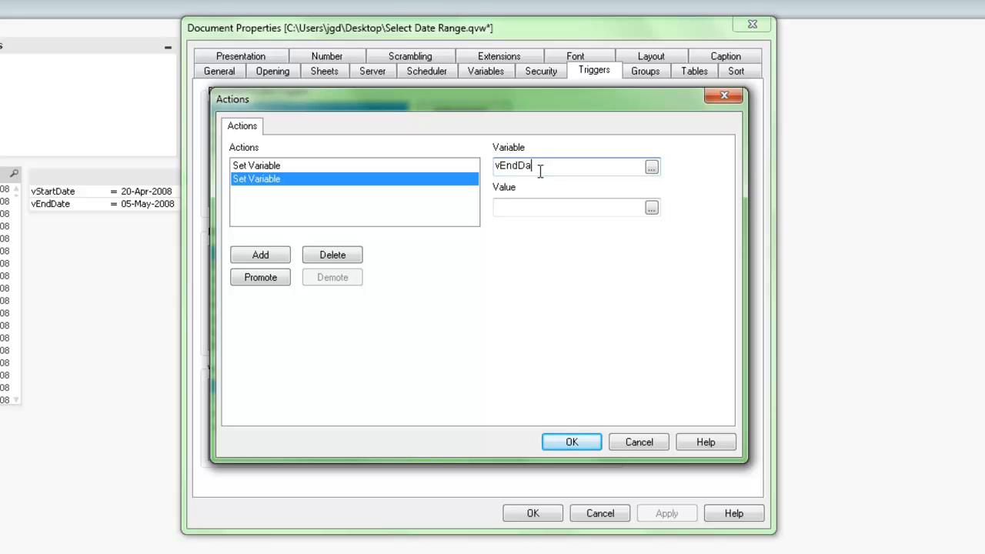
type("=Max(Ord")
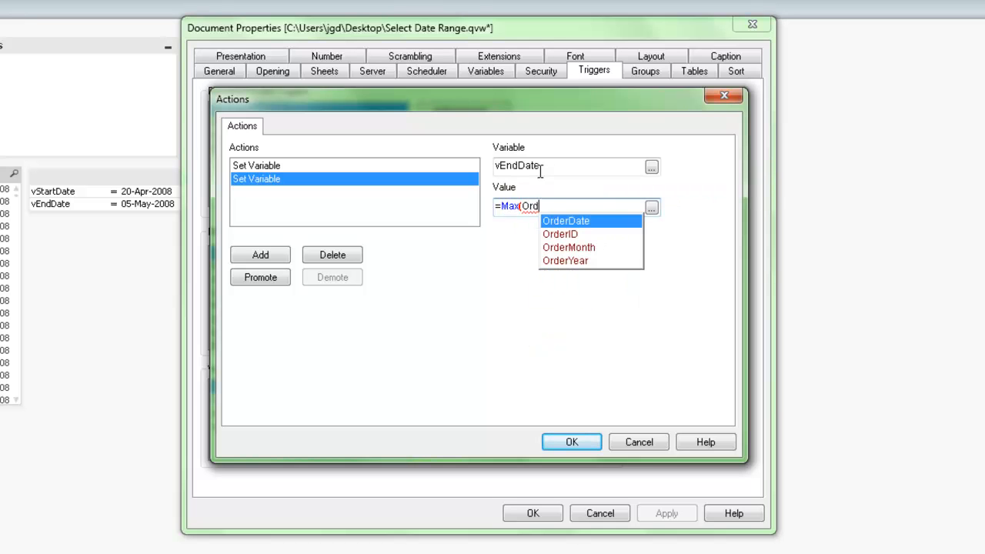
key("Return")
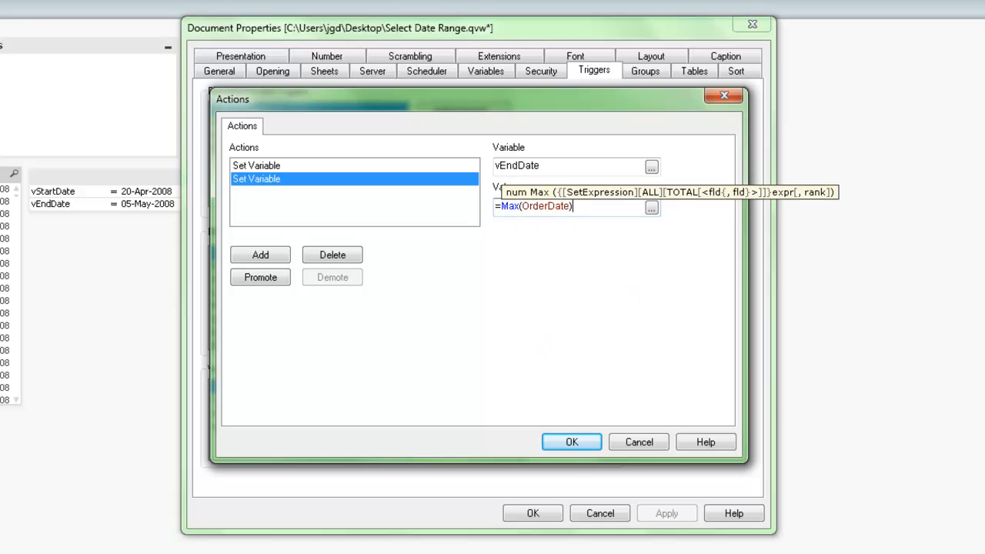
left_click(567, 441)
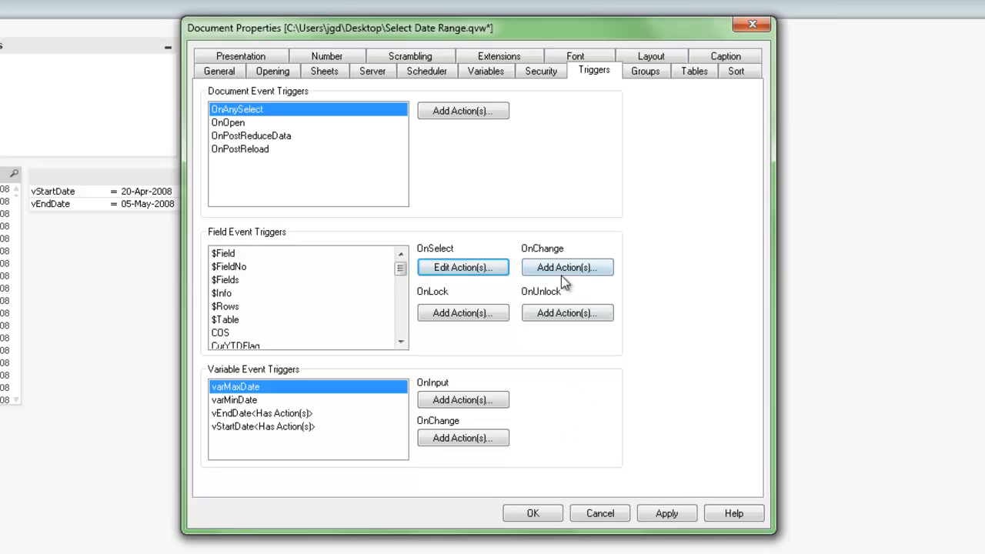
left_click(530, 514)
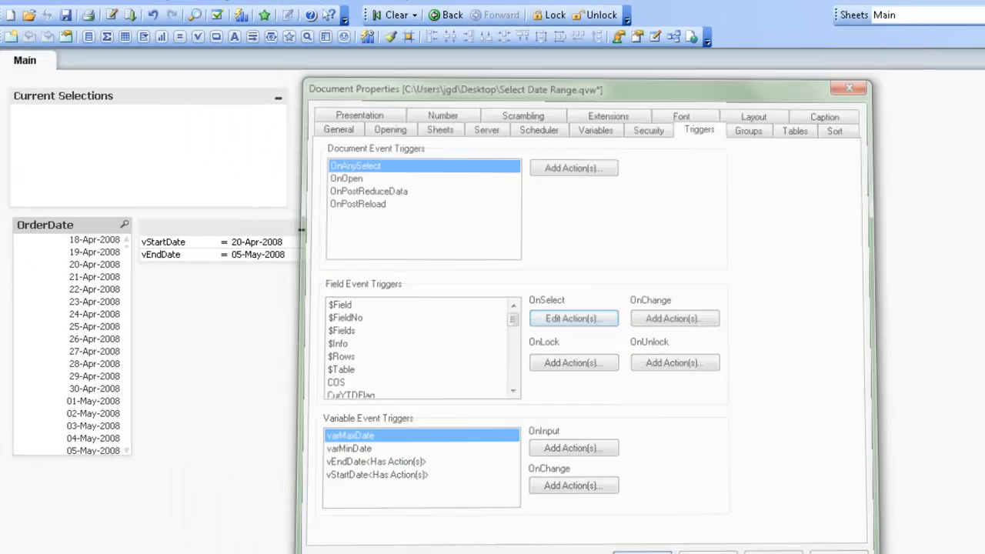
Select 20-Apr-2008 through 25-Apr-2008 in the OrderDate list, and add 01-May-2008 through 11-May-2008 to the selection
left_click_drag(140, 288, 146, 325)
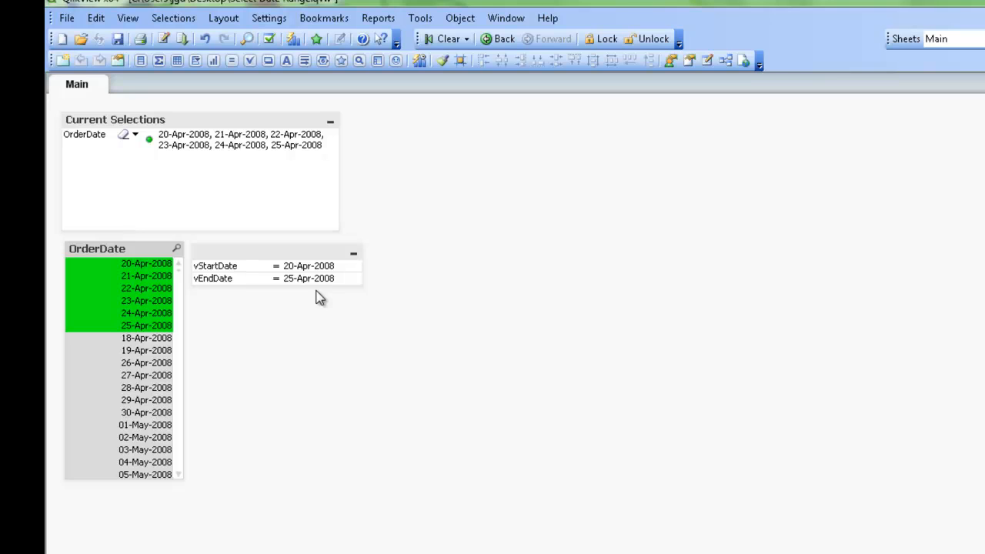
left_click_drag(135, 350, 125, 412)
left_click_drag(138, 350, 154, 479)
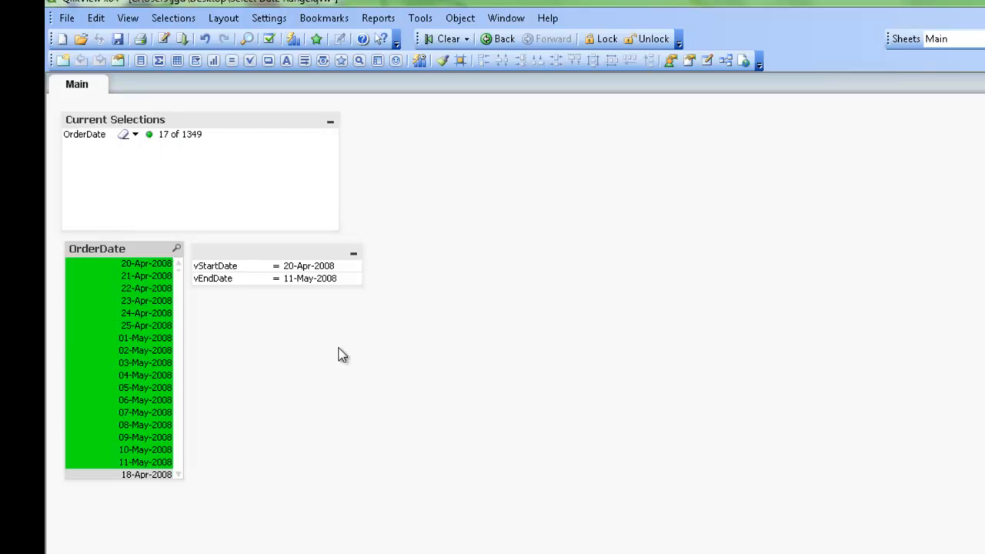
Change vEndDate in the input box to 20-May-2008, and select only 20-Apr-2008 in the OrderDate list
left_click(352, 279)
left_click(353, 278)
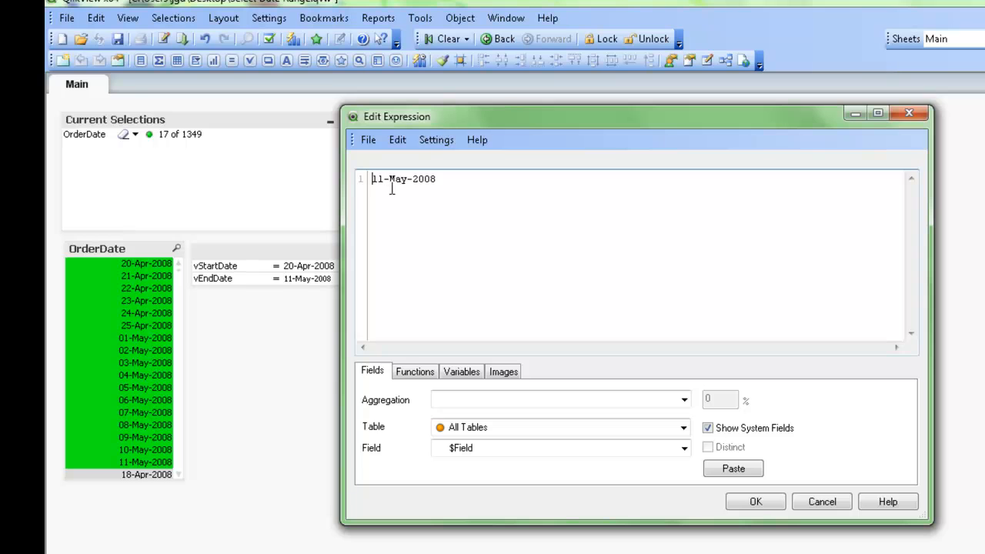
left_click_drag(384, 180, 347, 204)
type("20")
left_click(755, 501)
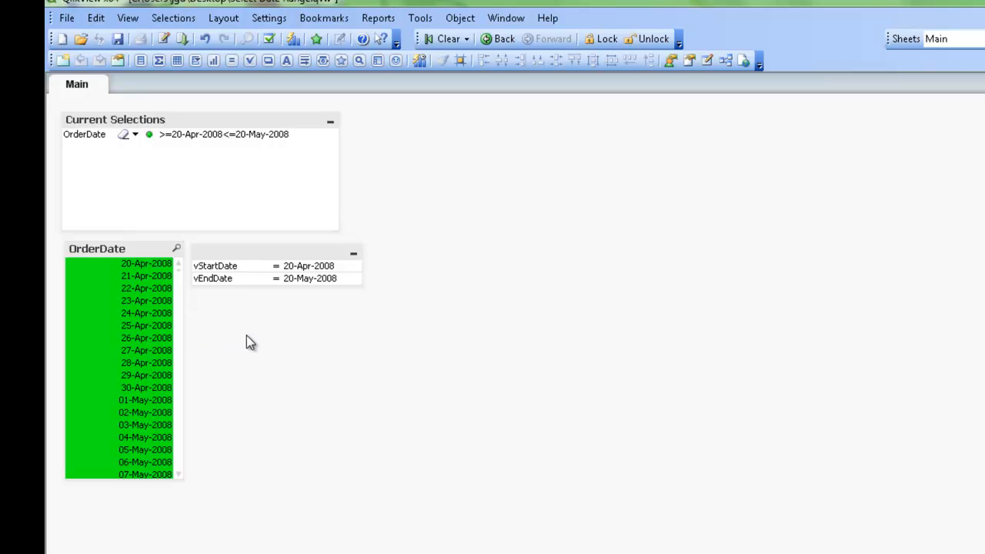
left_click(152, 266)
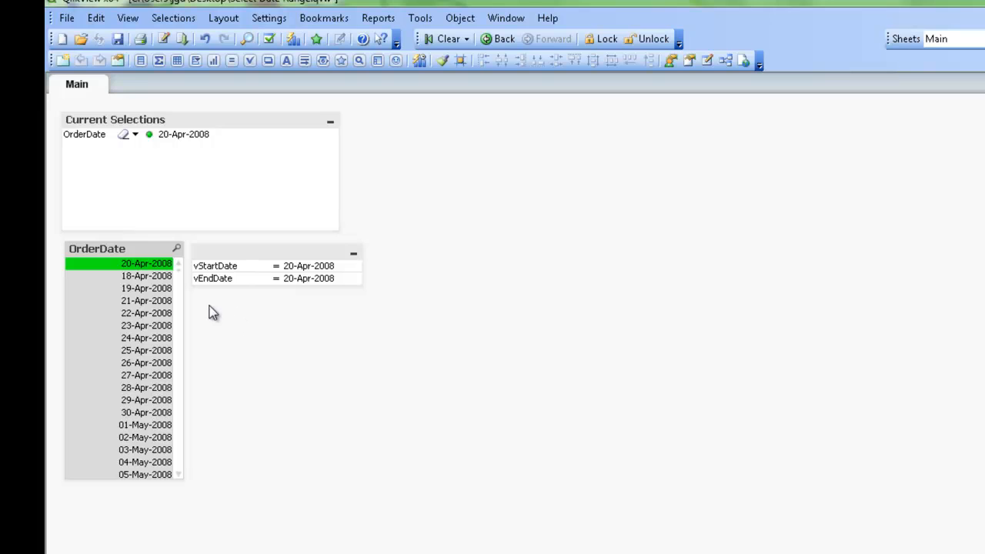
Create a new Slider/Calendar object on the sheet that is driven by the variable vStartDate
right_click(272, 314)
mouse_move(334, 362)
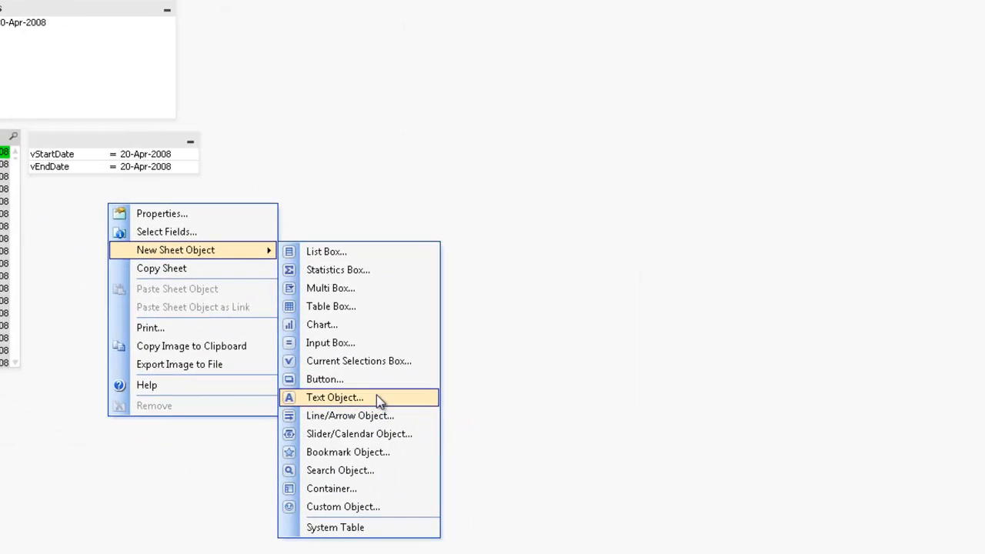
left_click(382, 434)
left_click_drag(354, 21, 196, 26)
left_click(115, 173)
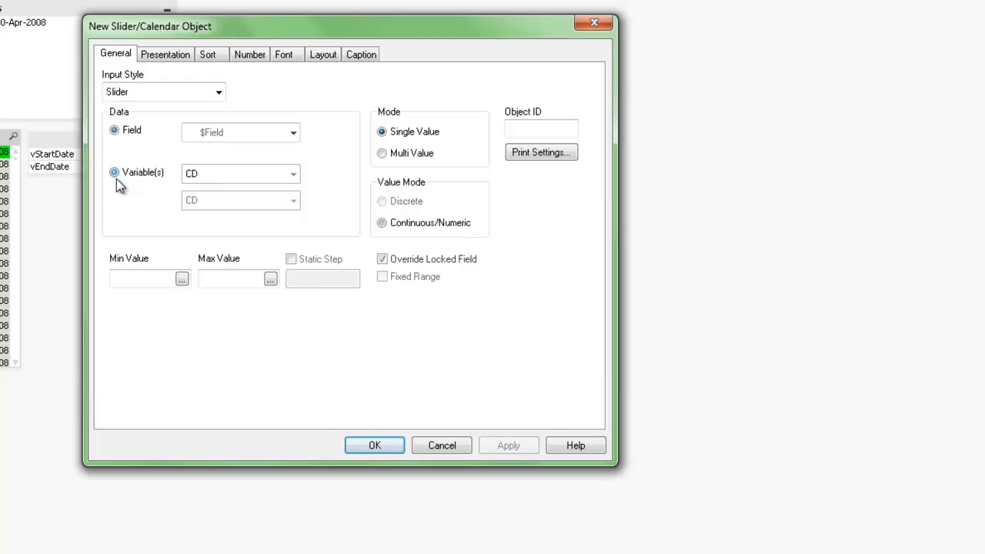
left_click(291, 174)
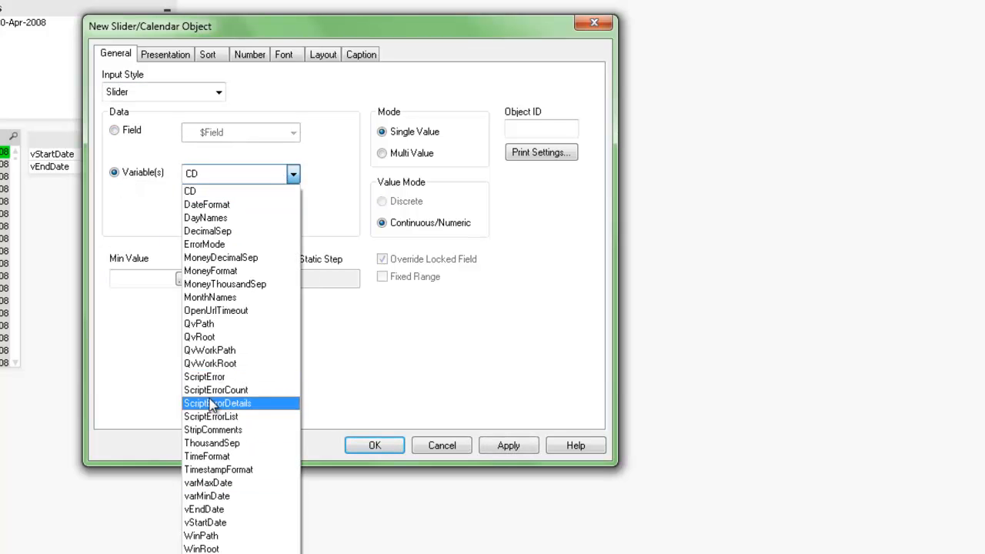
left_click(229, 522)
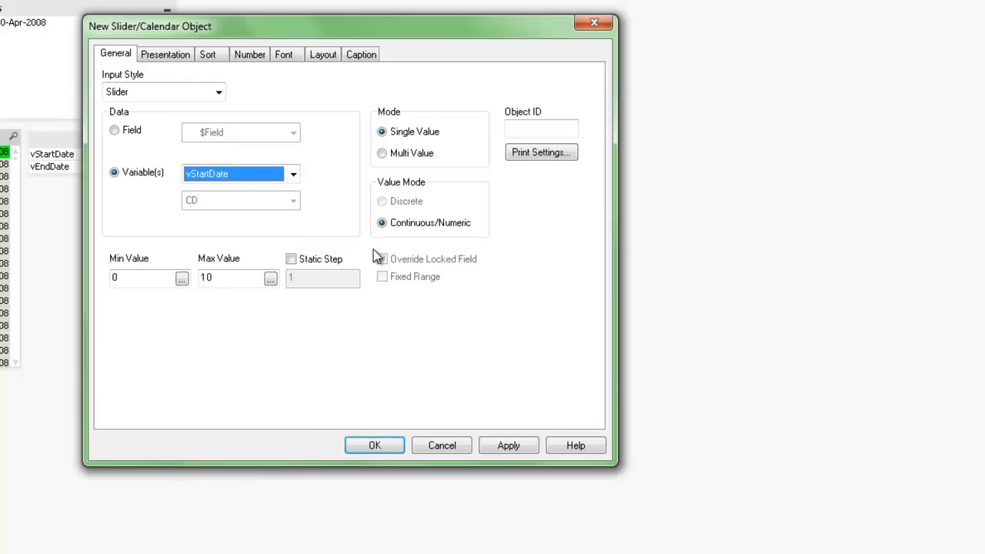
Set the slider object's minimum value to the expression =Min({1} OrderDate)
left_click(118, 277)
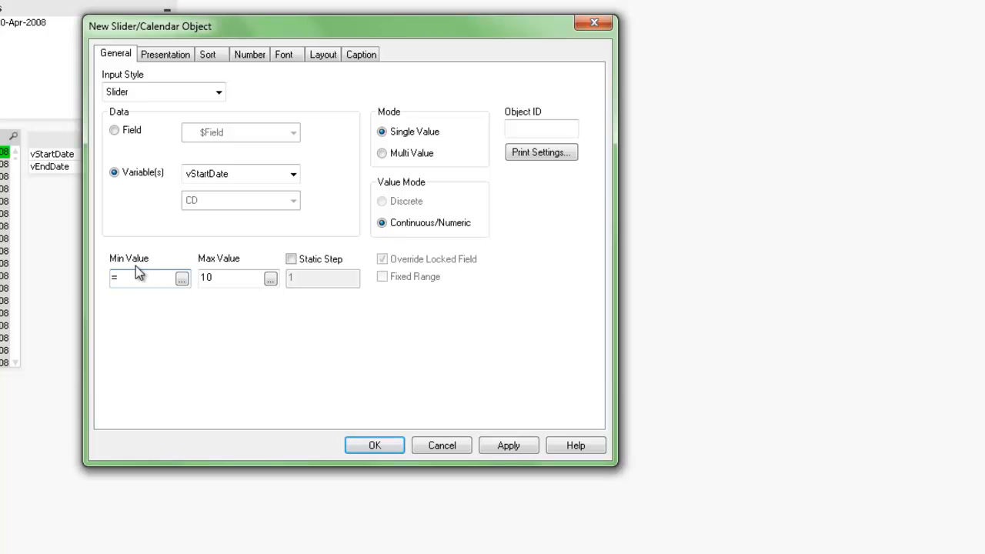
left_click(182, 278)
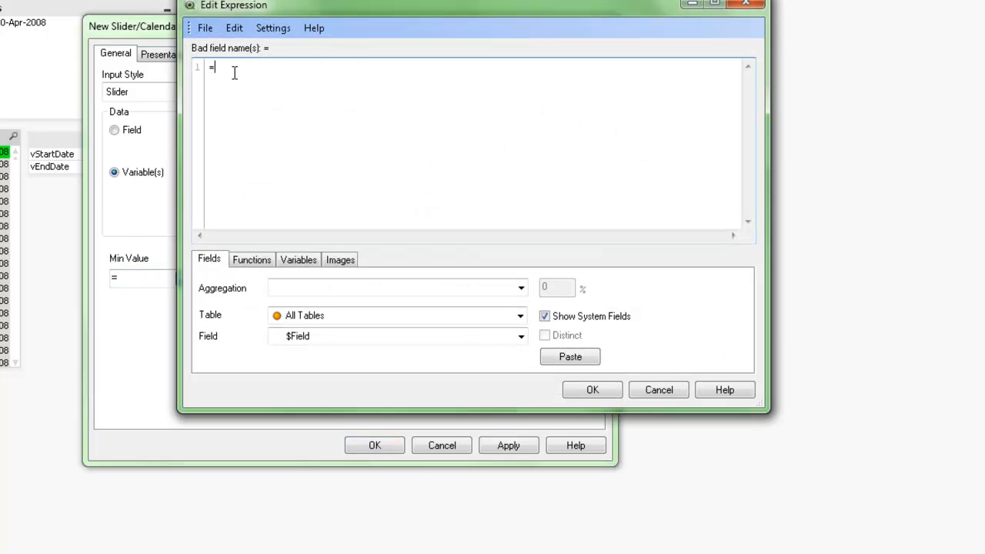
type("Min")
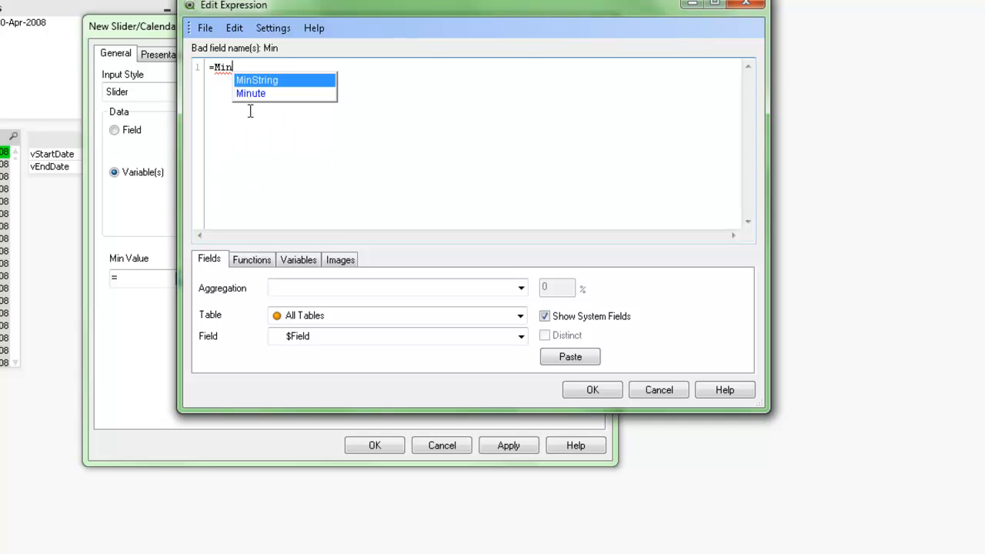
type("(ORde")
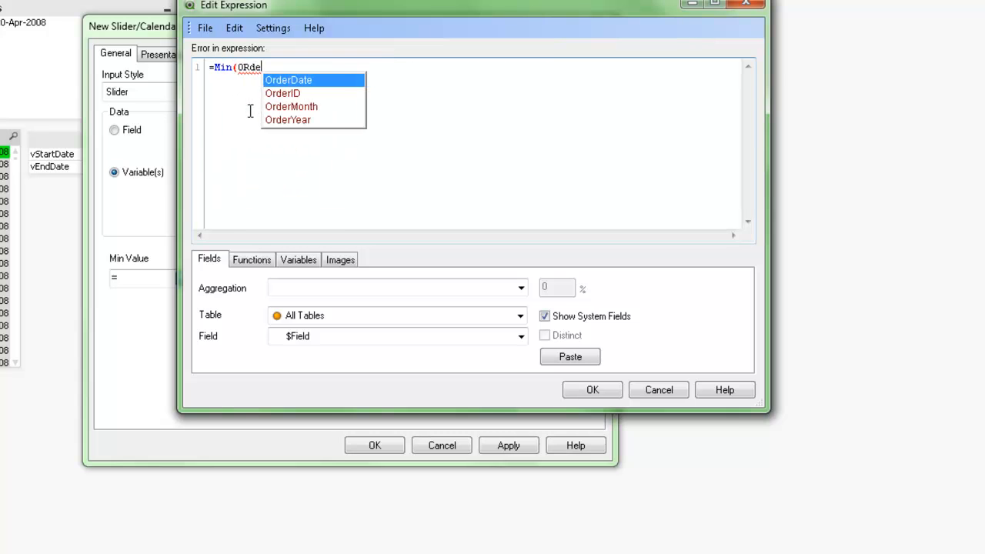
key("Return")
type(")")
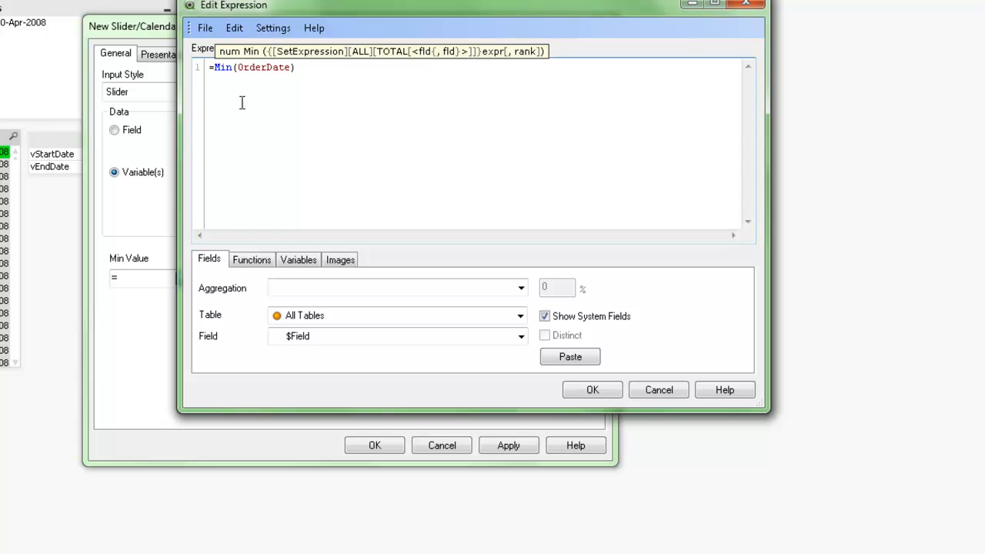
left_click(243, 86)
type("{1}")
left_click(591, 390)
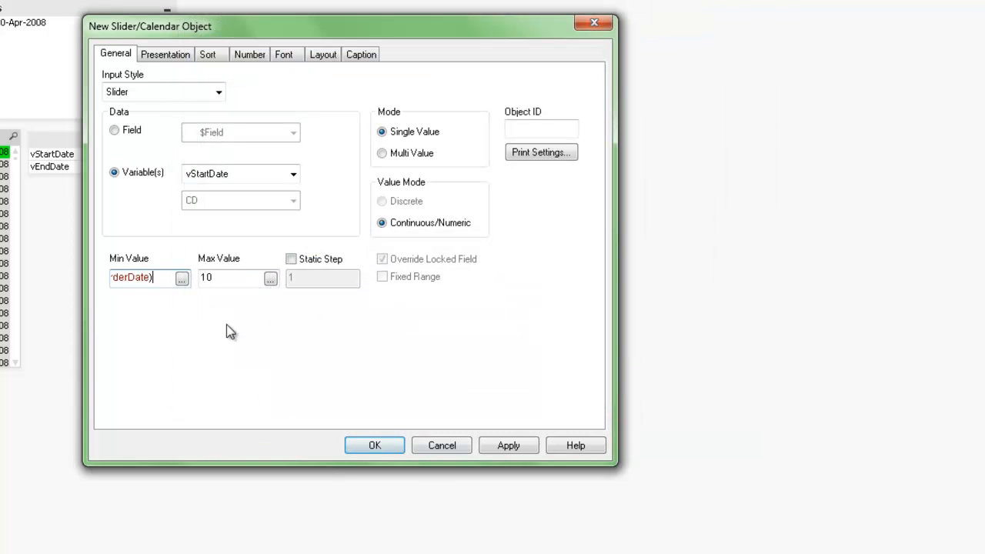
Set the slider object's maximum value to the expression =Max({1} OrderDate)
key("Tab")
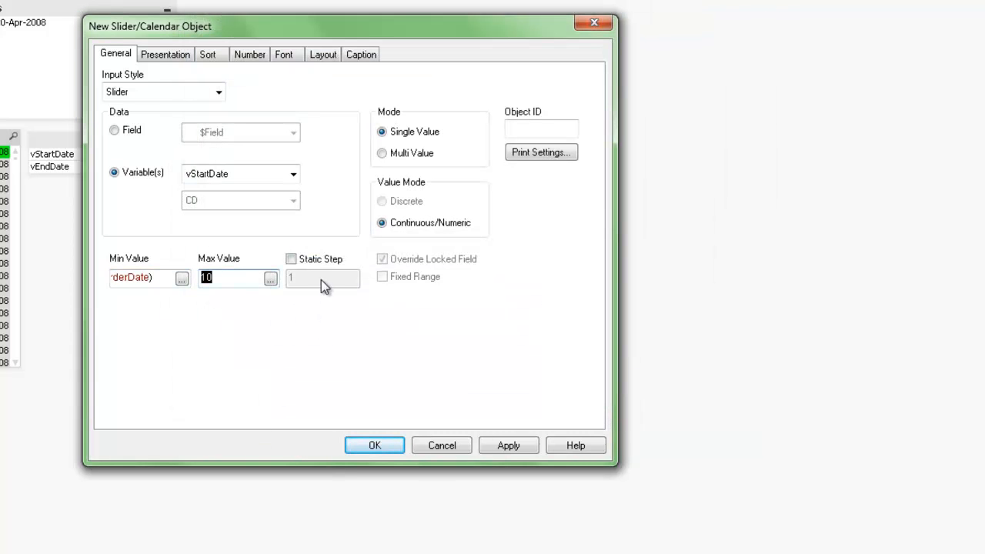
left_click(270, 278)
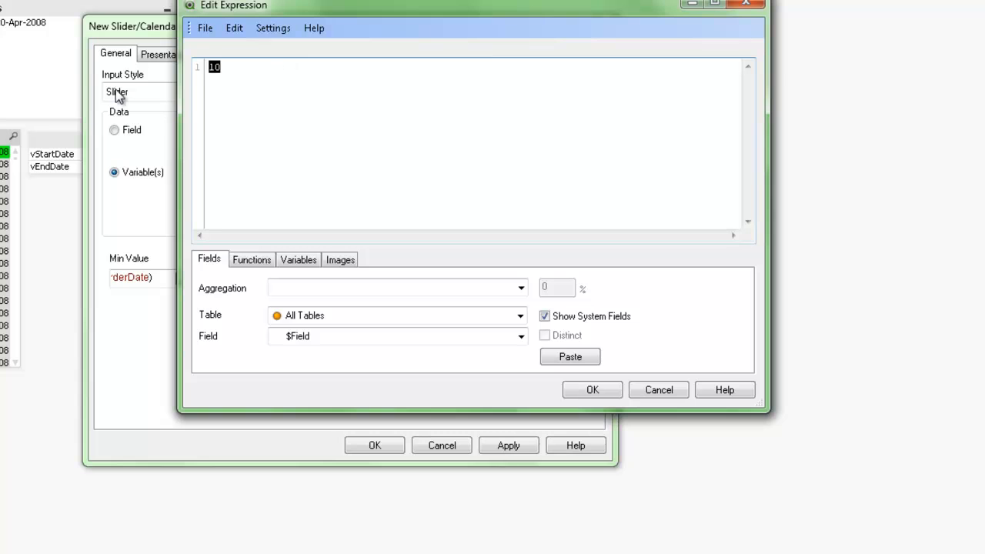
type("=")
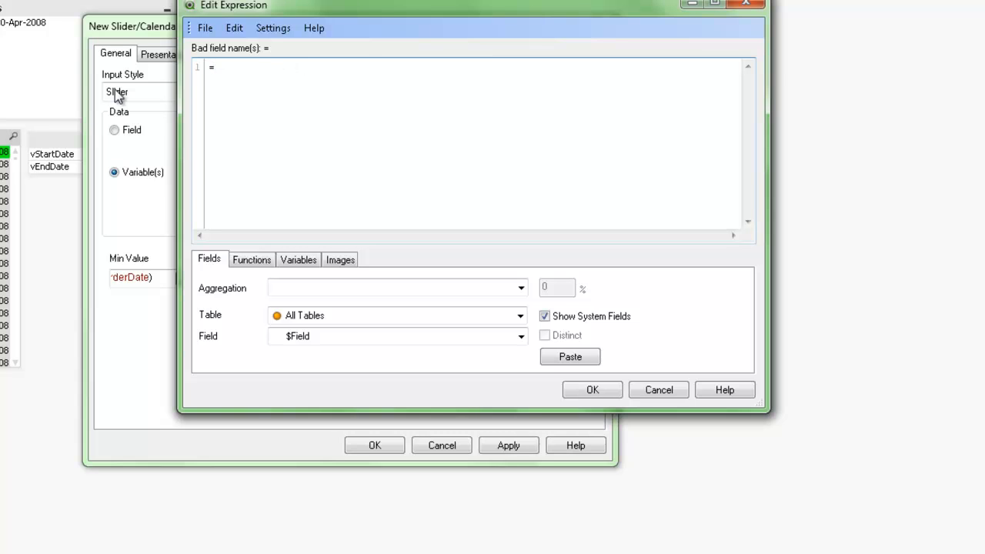
type("Max({")
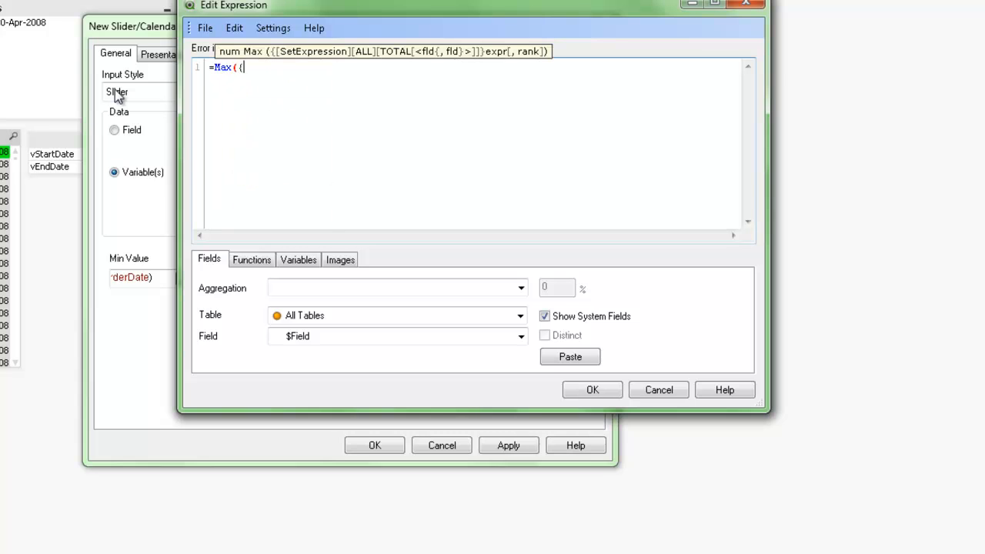
type("1} OR")
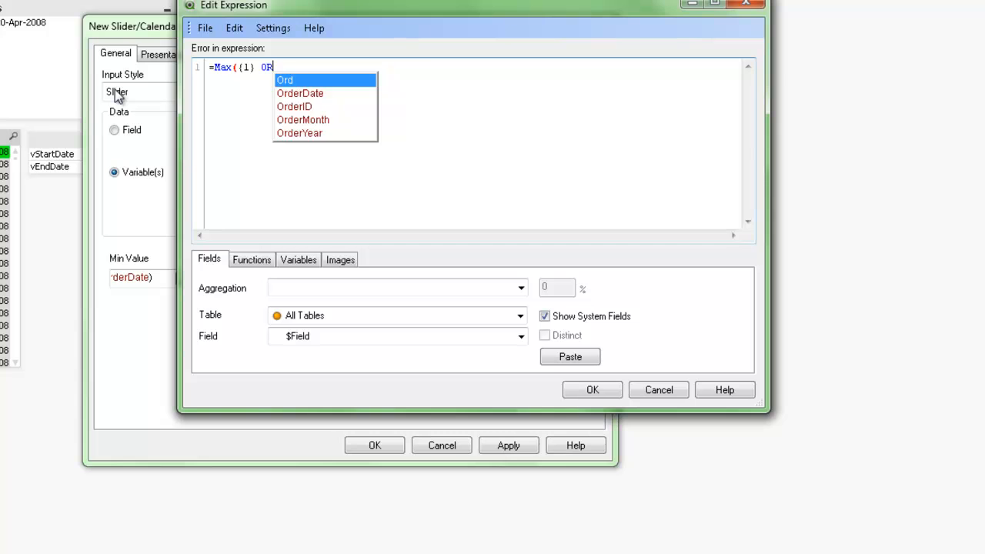
key("Down")
key("Return")
type(")")
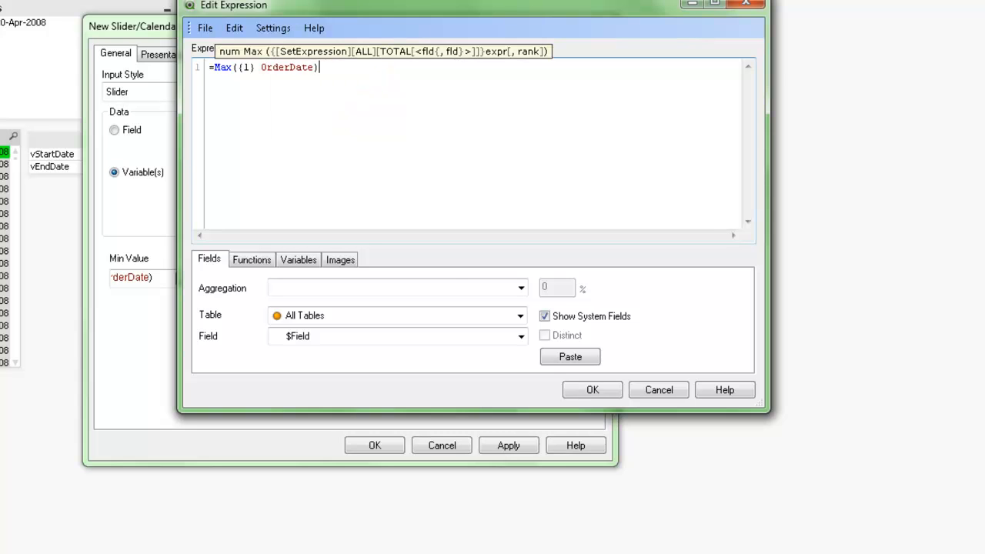
left_click(594, 392)
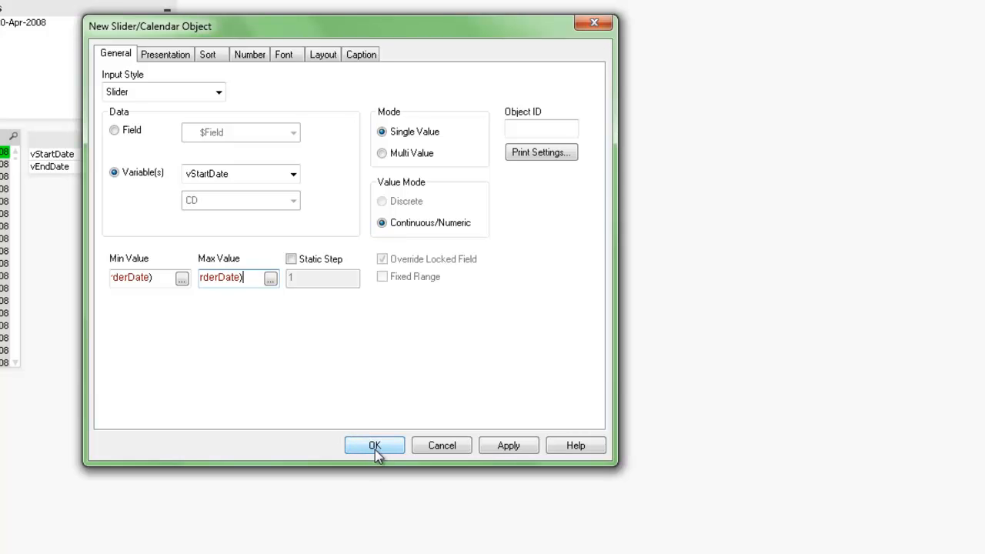
Show a caption on the new slider object with the title text "Start Date"
left_click(361, 54)
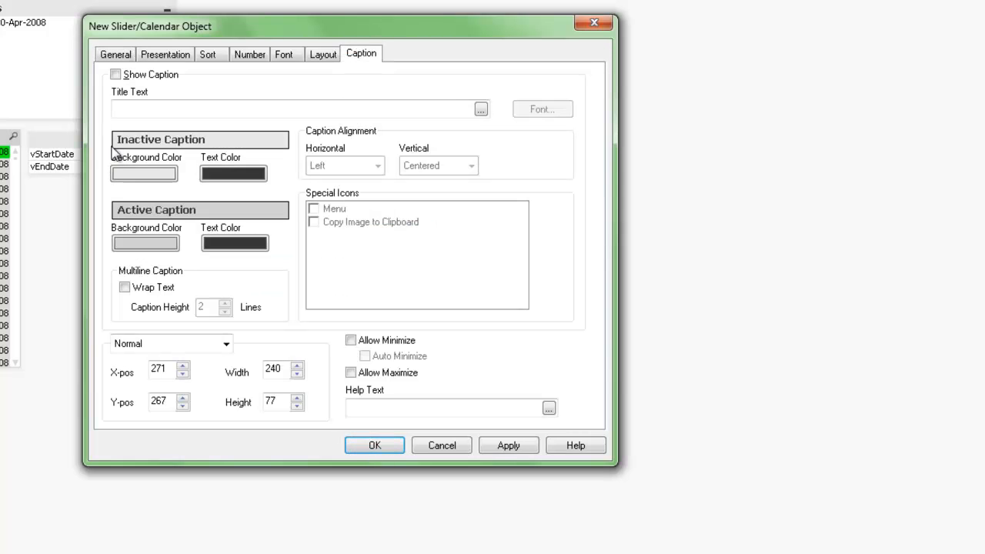
left_click(117, 74)
type("Start")
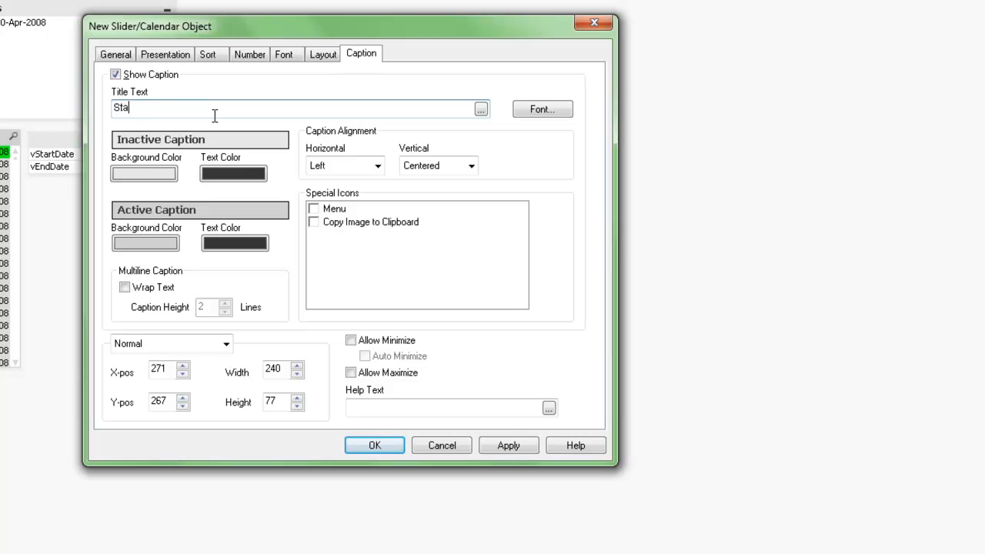
type(" Date")
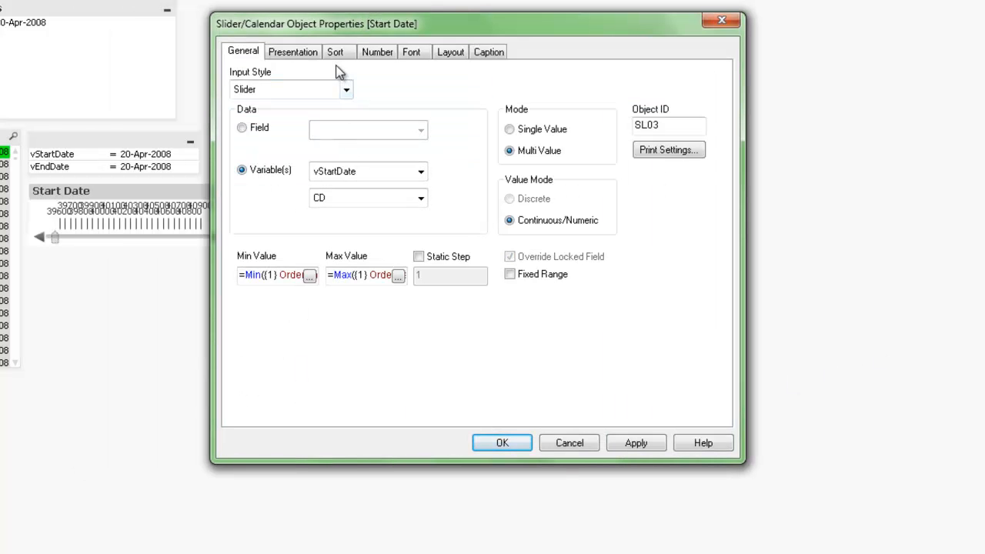
Change the Start Date object's input style from slider to Calendar and confirm its properties
left_click(323, 92)
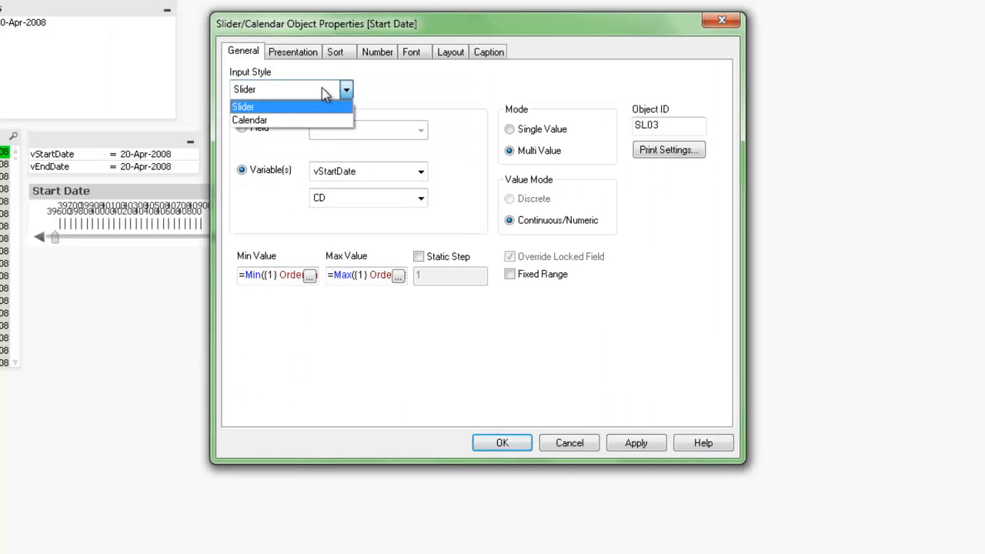
left_click(247, 120)
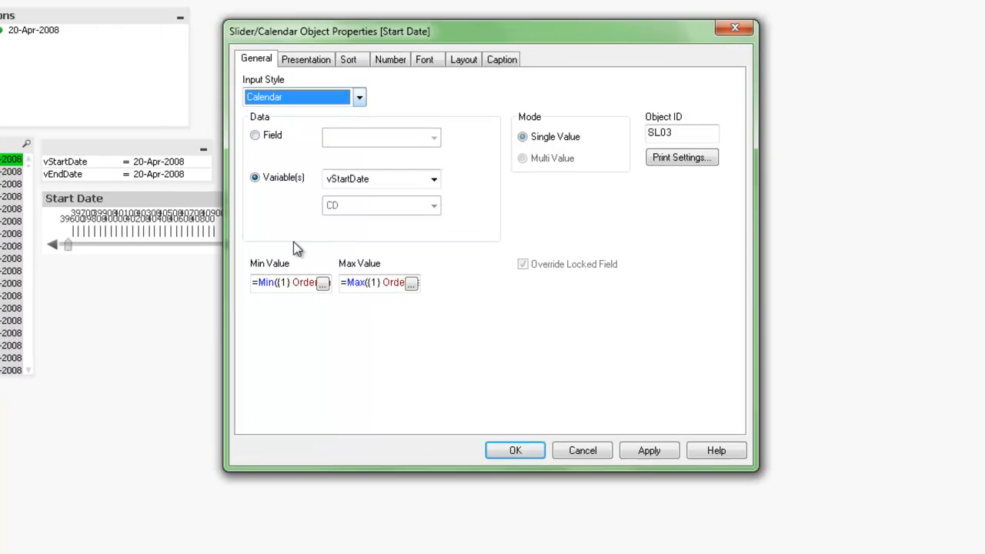
key("Return")
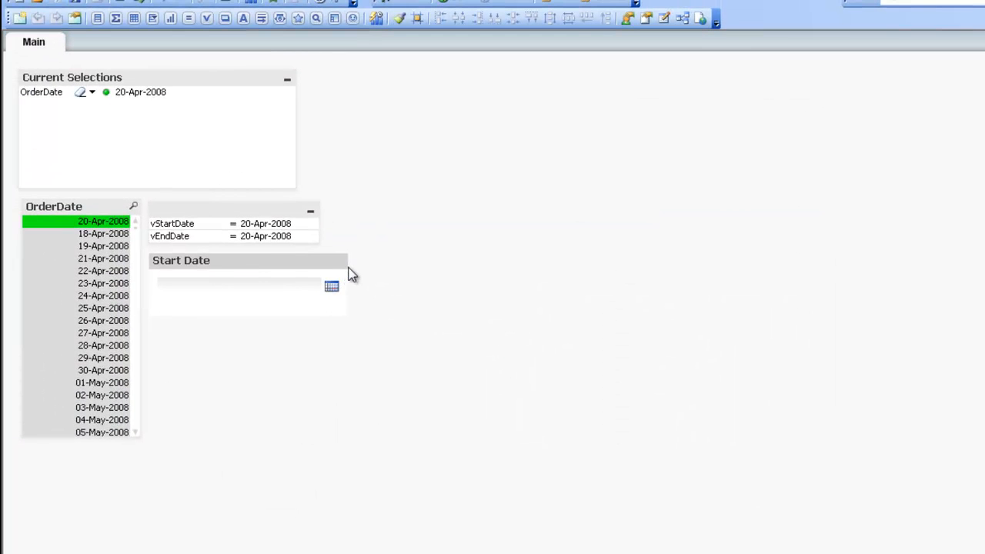
Narrow the Start Date calendar object and pick 27-Dec-2008 as its date
left_click_drag(346, 267, 261, 267)
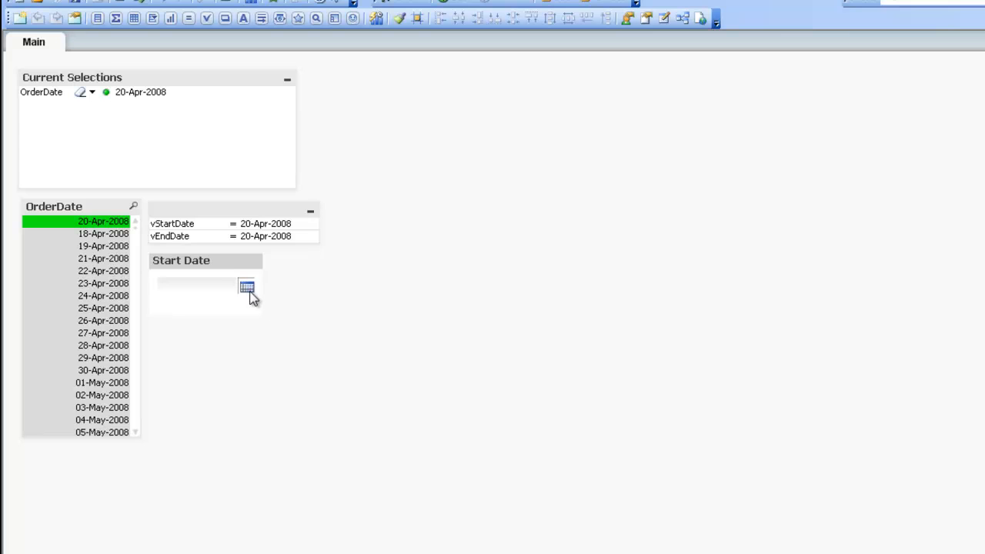
left_click(246, 287)
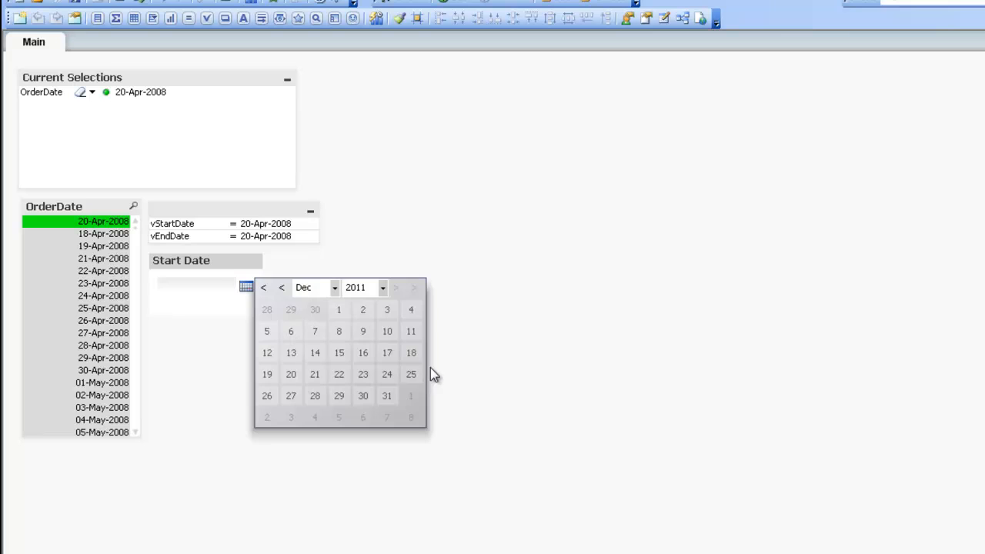
left_click(383, 289)
left_click(363, 319)
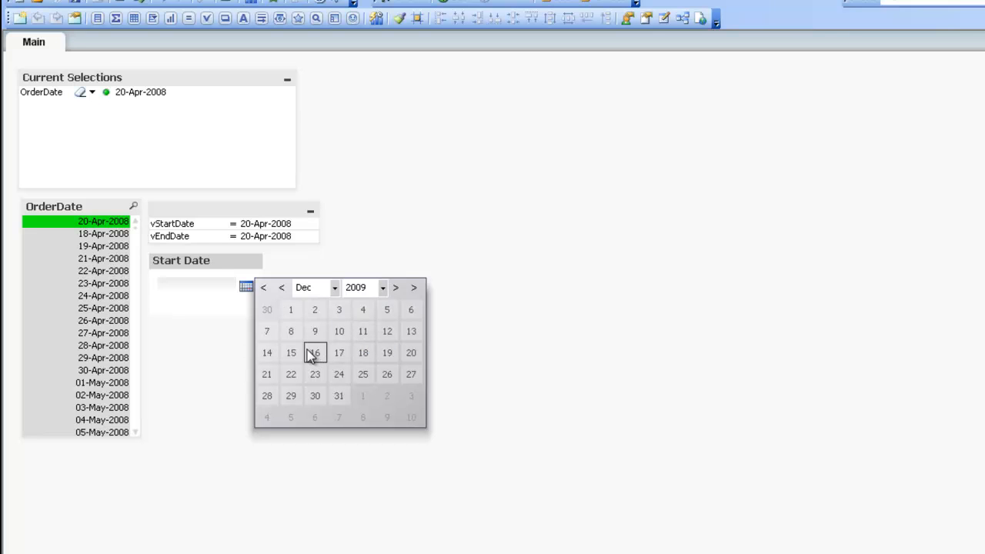
left_click(384, 293)
left_click(366, 303)
left_click(291, 352)
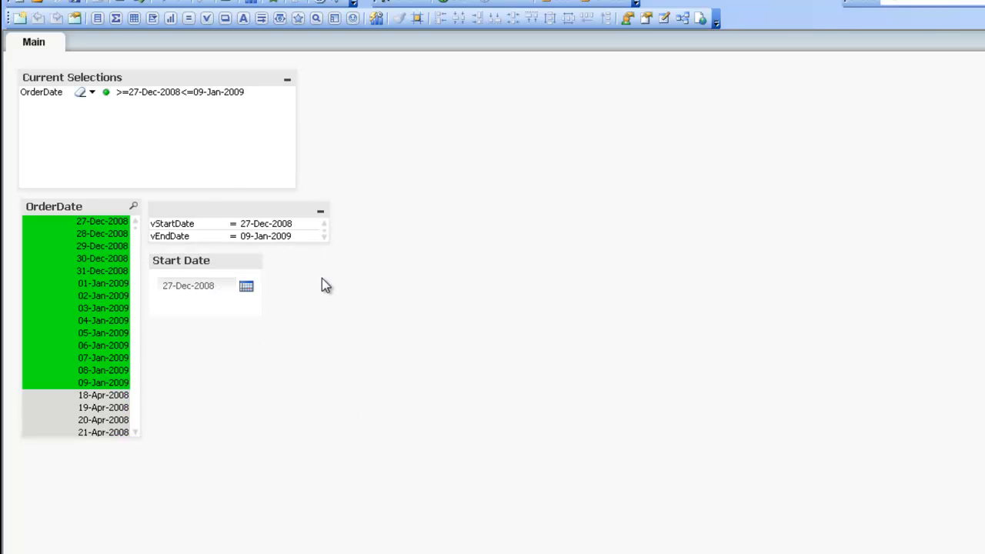
Duplicate the Start Date calendar object on the sheet and place the copy directly below the original
left_click(202, 262)
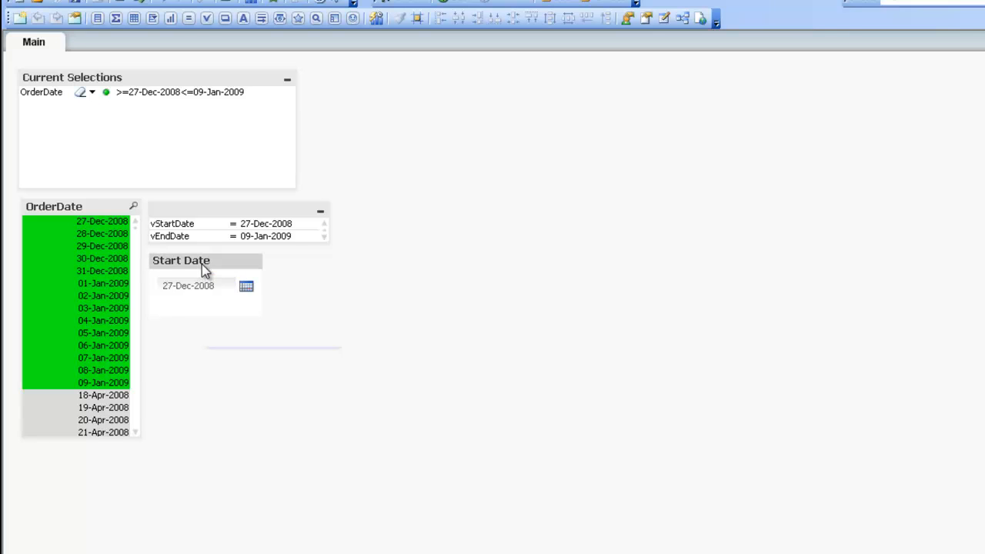
right_click(203, 262)
mouse_move(237, 294)
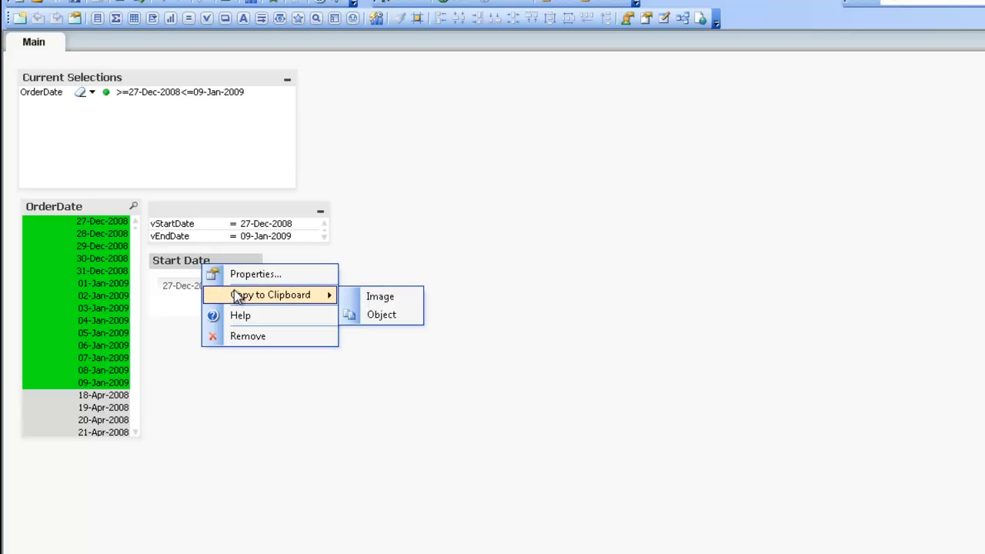
left_click(392, 322)
right_click(187, 377)
left_click(277, 457)
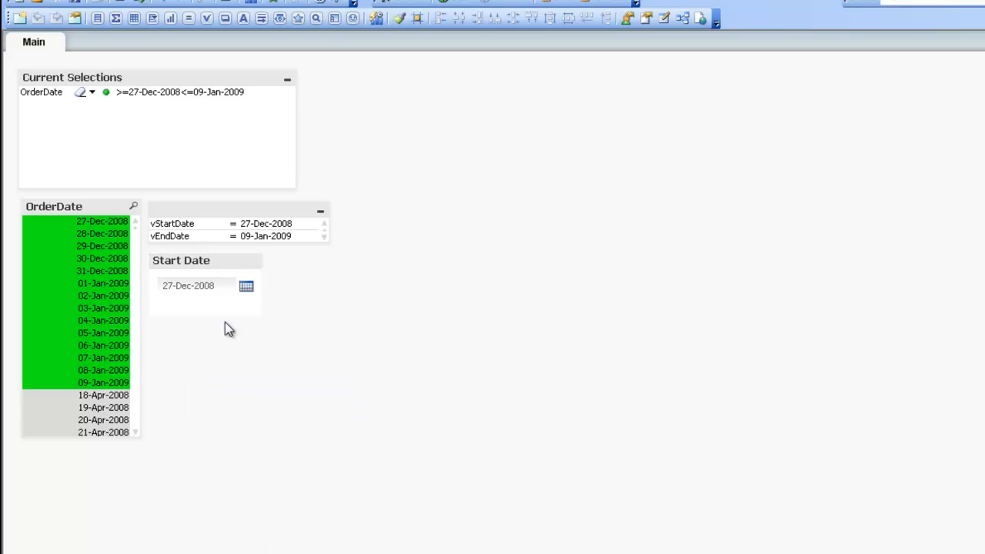
left_click_drag(203, 267, 202, 327)
Link the copied calendar object to the vEndDate variable in its properties
right_click(201, 327)
left_click(278, 337)
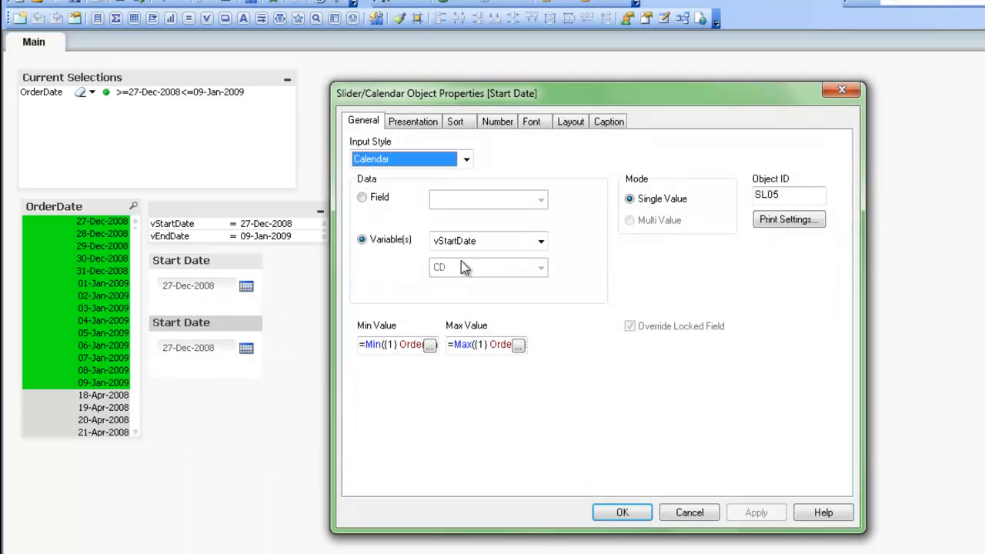
left_click(467, 243)
left_click(456, 551)
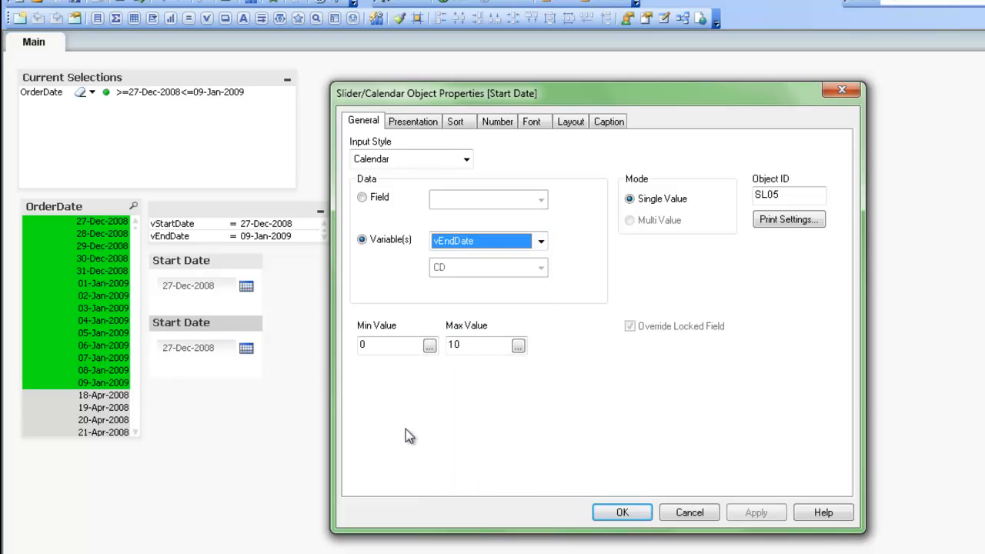
Set the copied calendar's minimum value to the expression =Min({1} OrderDate)
left_click(373, 345)
type("=")
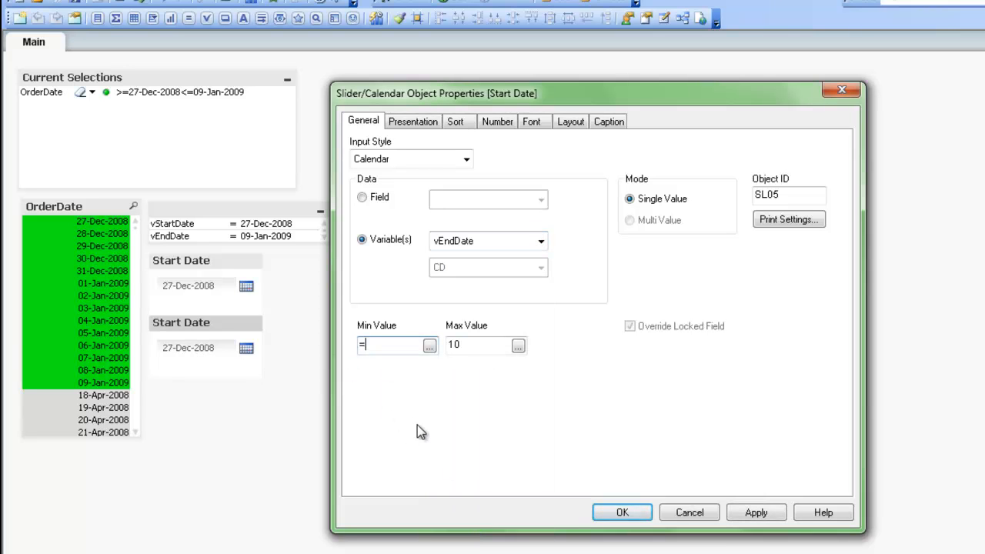
type("Min")
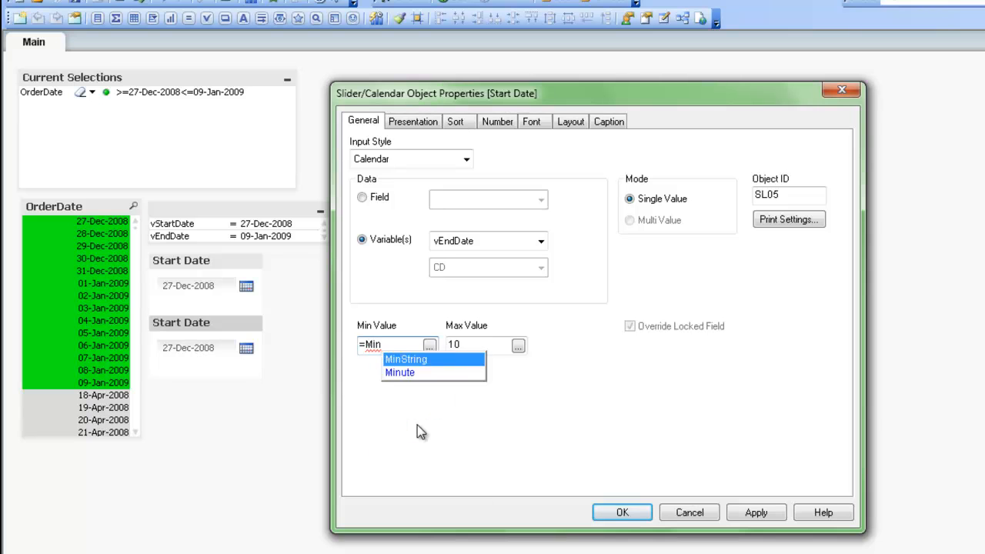
type("({1}")
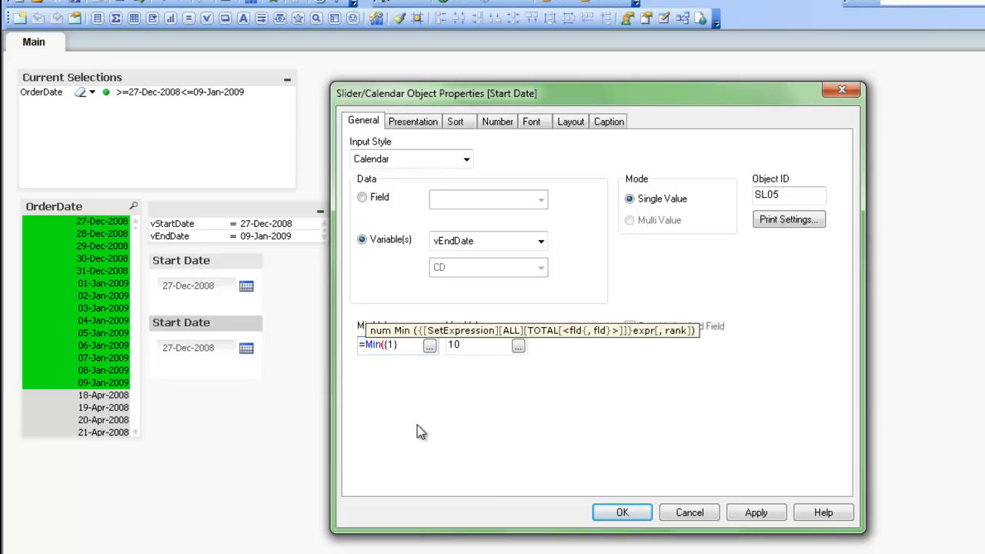
type(" Or")
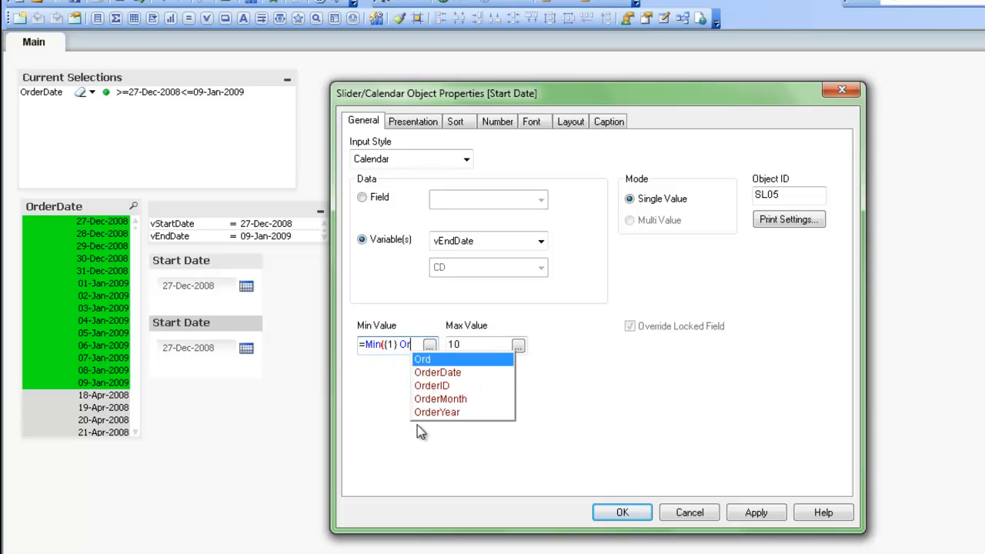
key("Return")
type(")")
Set the copied calendar's maximum value to the expression =Max({1} OrderDate)
left_click_drag(480, 346, 395, 347)
type("=Max(")
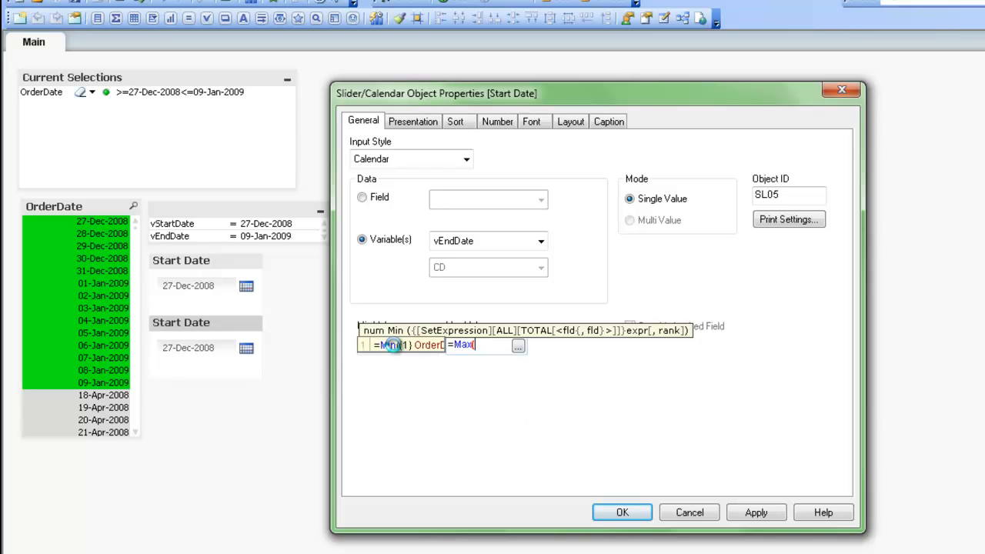
type("{1} Ord")
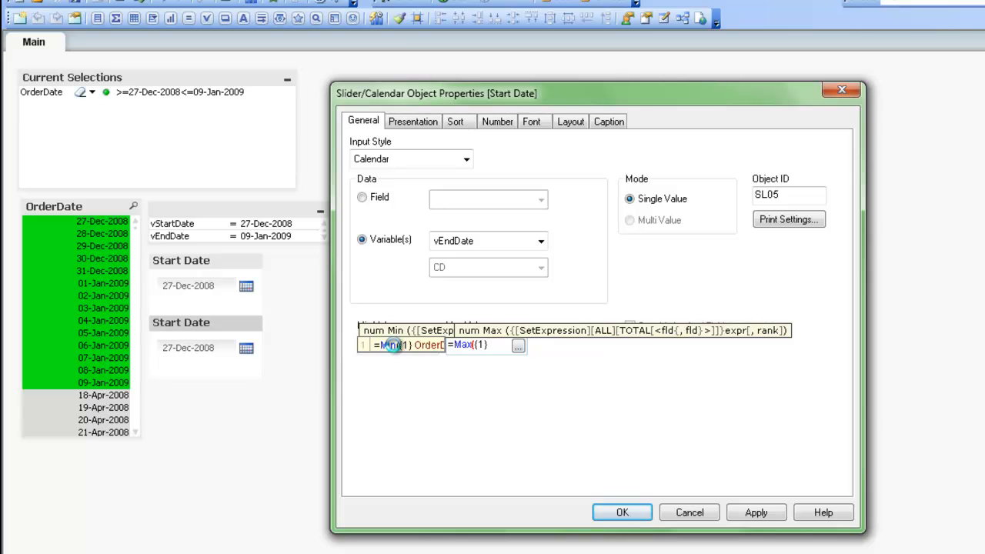
key("Return")
type(")")
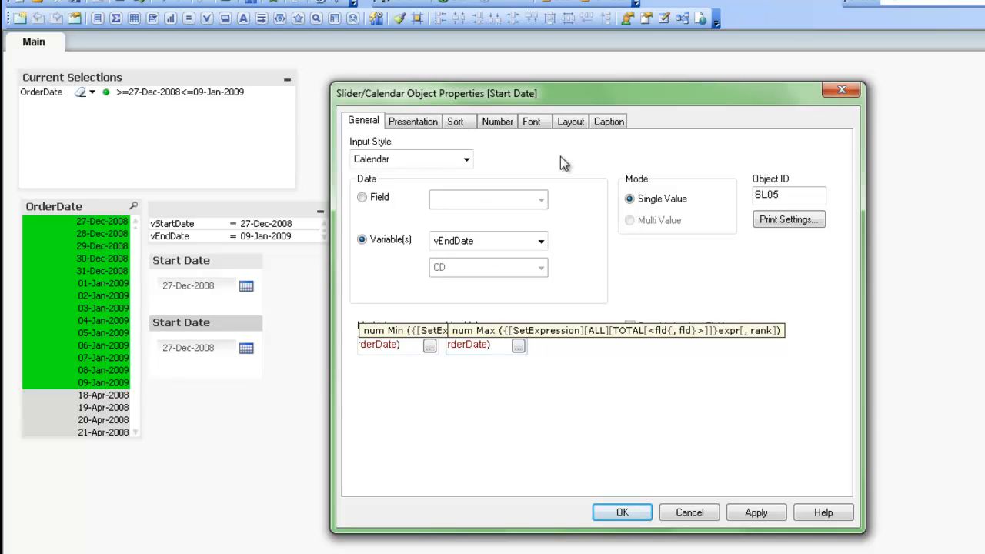
Change the copied calendar's caption title to "End Date" and confirm its properties
left_click(615, 122)
double_click(369, 176)
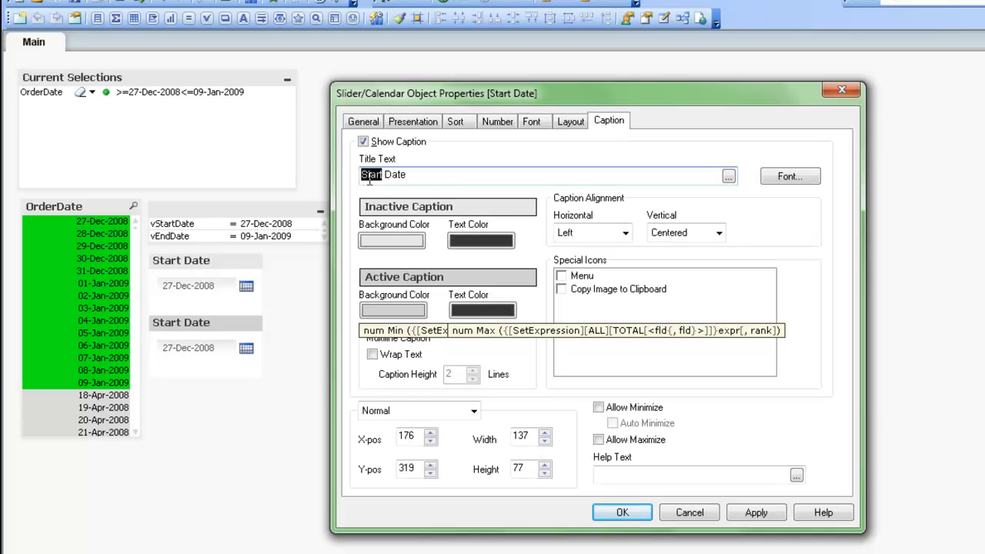
type("End")
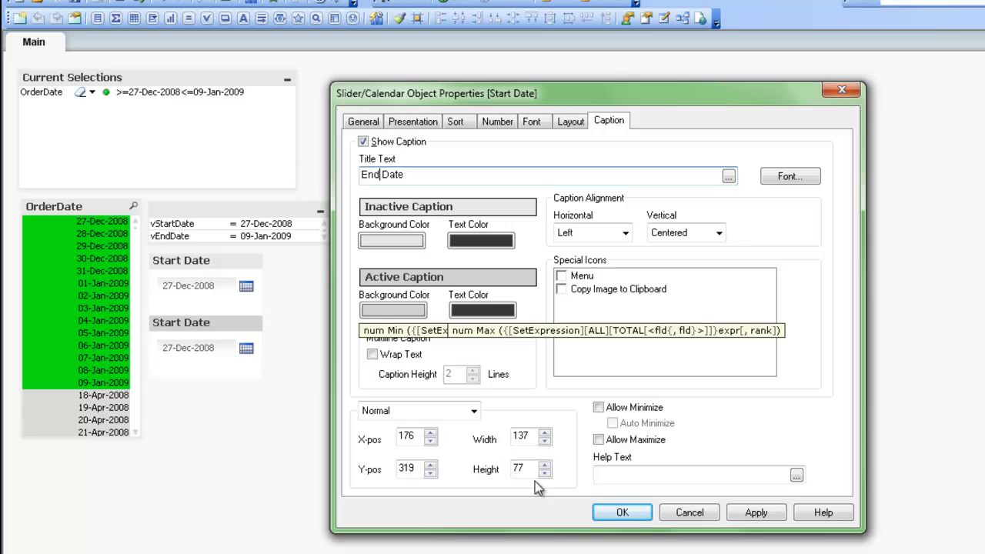
left_click(623, 514)
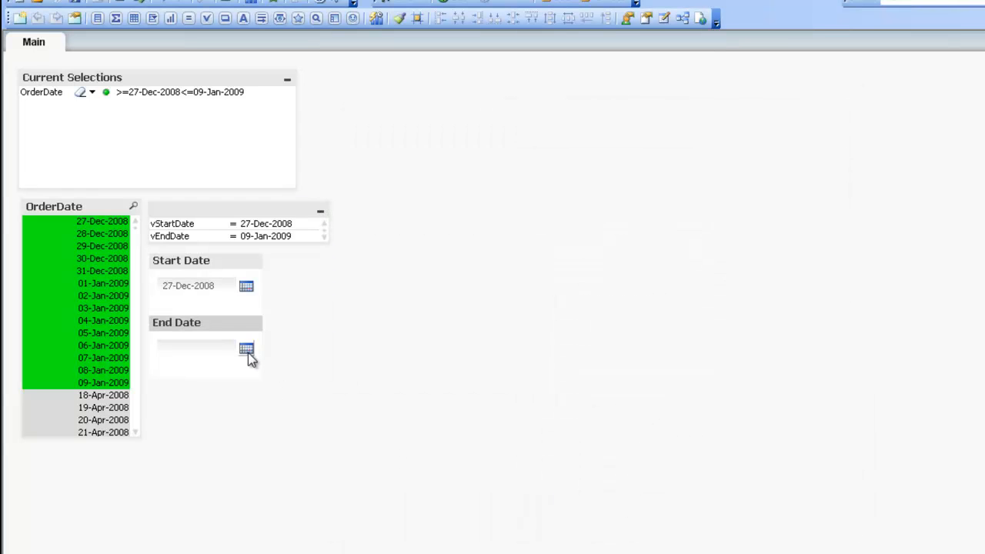
Test the End Date calendar by picking 15-Jan-2009, followed by 30-Jan-2009
left_click(246, 350)
left_click(336, 369)
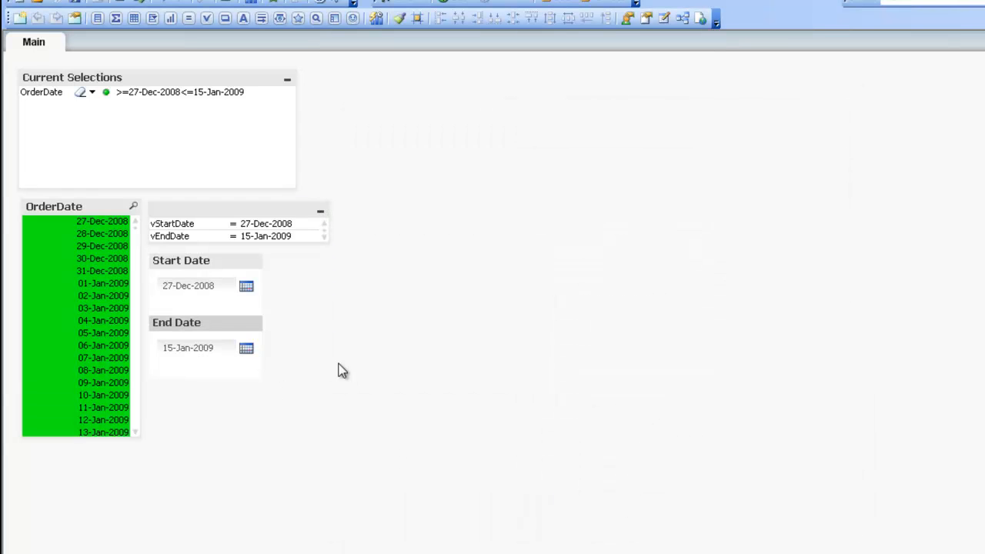
left_click(246, 350)
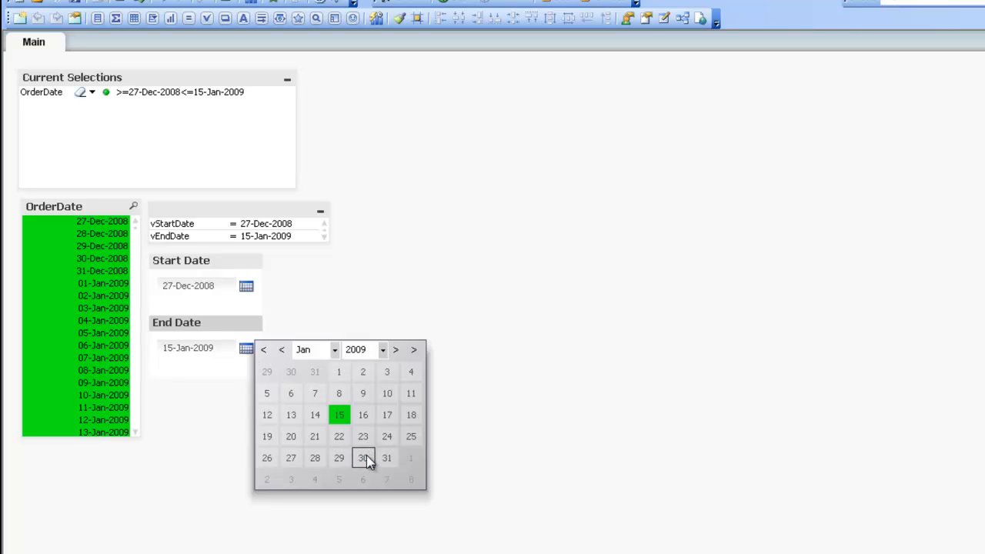
left_click(363, 458)
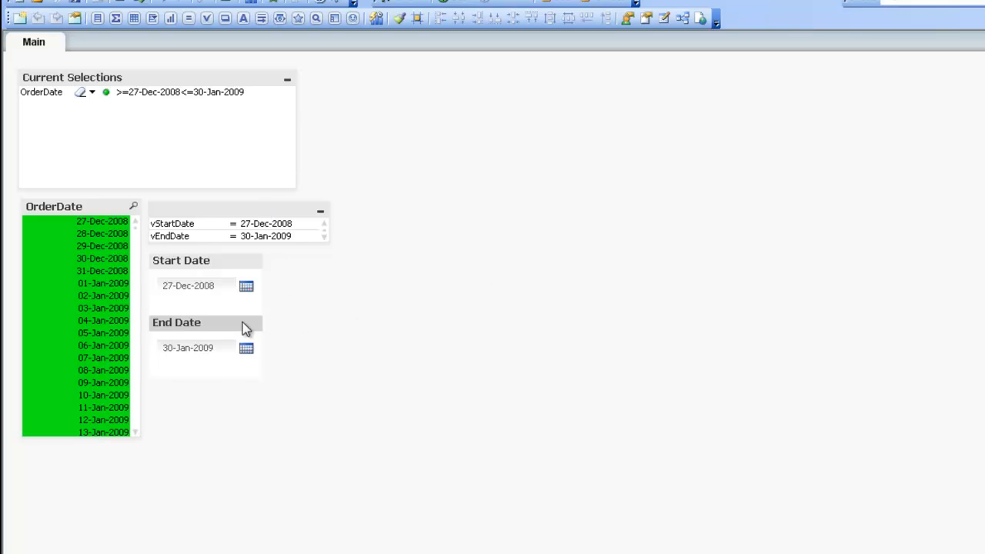
Enlarge the variables box slightly and rearrange the sheet, with that box beside Current Selections and both date calendars stacked in its former spot
left_click_drag(303, 242, 306, 248)
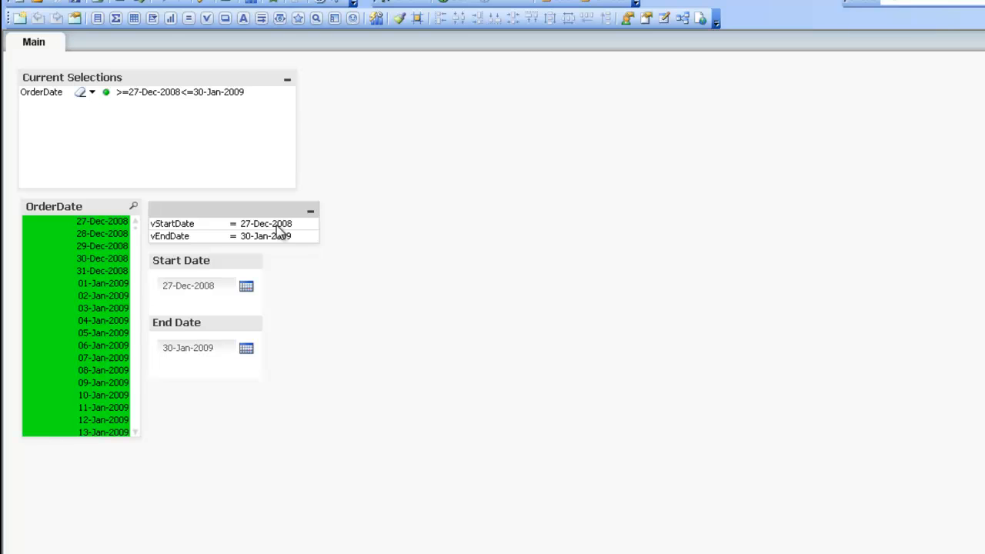
left_click(479, 337)
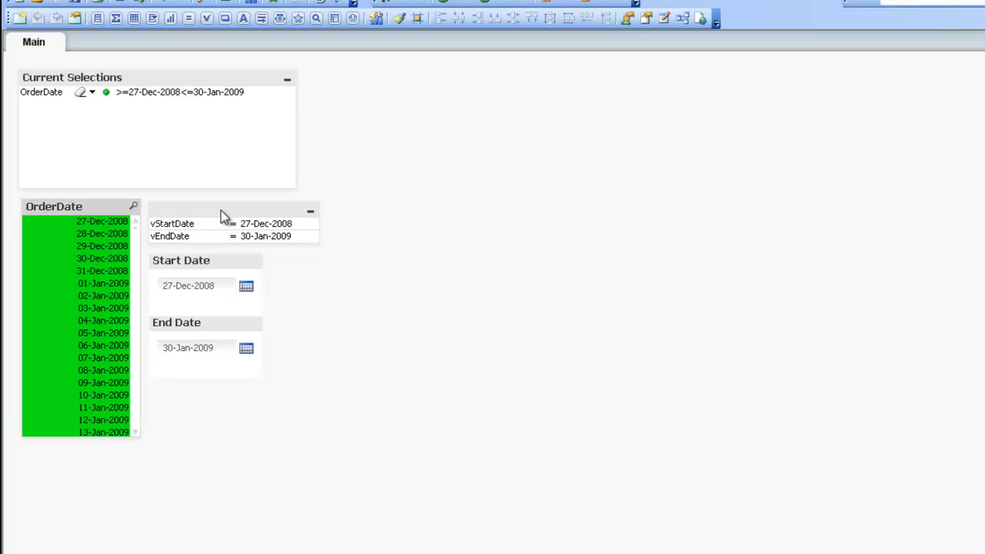
left_click_drag(220, 211, 404, 100)
left_click_drag(225, 260, 223, 215)
left_click_drag(214, 329, 217, 264)
Set the End Date calendar to 21-Jan-2010
left_click(248, 287)
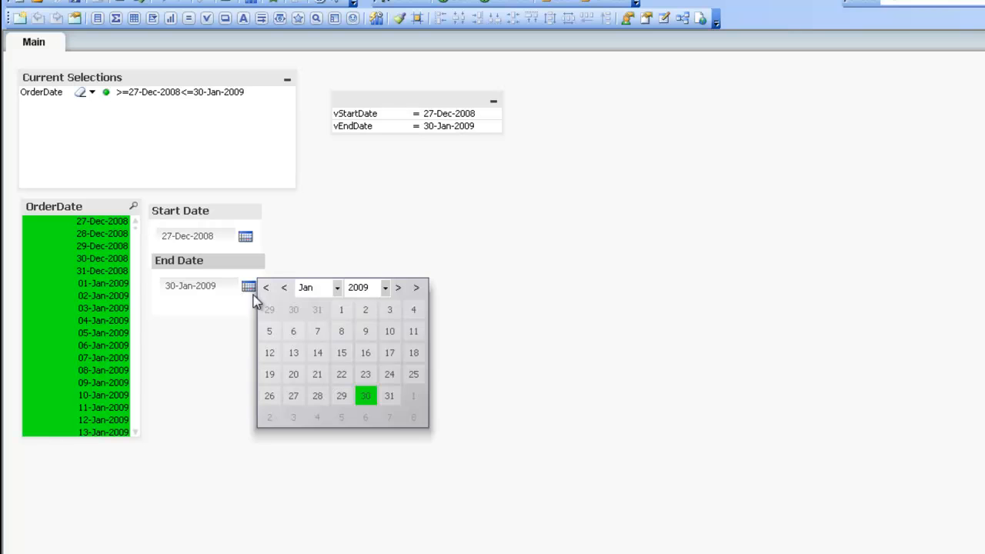
left_click(385, 288)
left_click(363, 335)
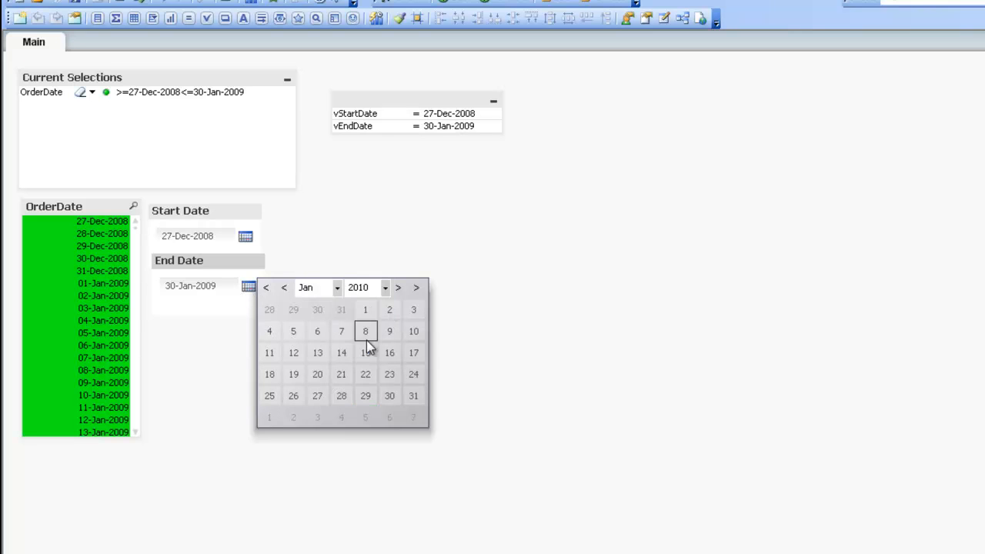
left_click(342, 374)
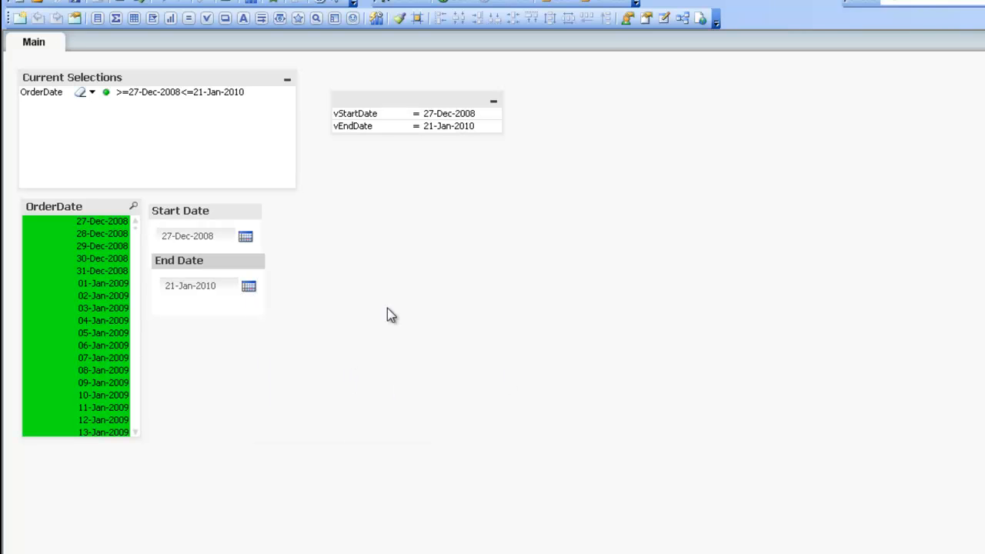